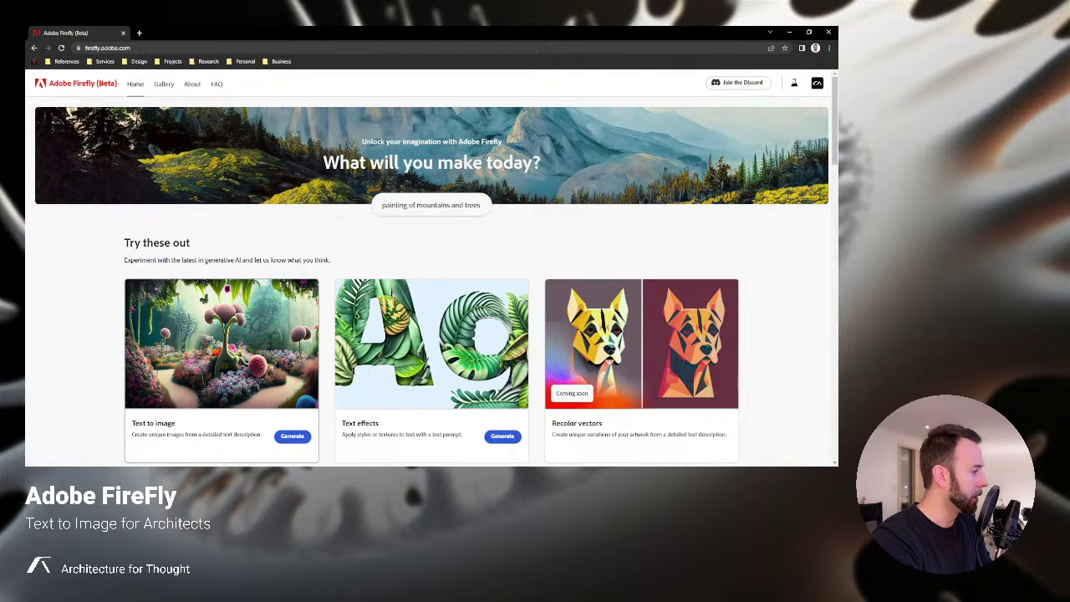
# Scroll down the Firefly home page past Get inspired to the Inpainting, Personalized results and Text to vector cards
pyautogui.scroll(-2, 431, 334)
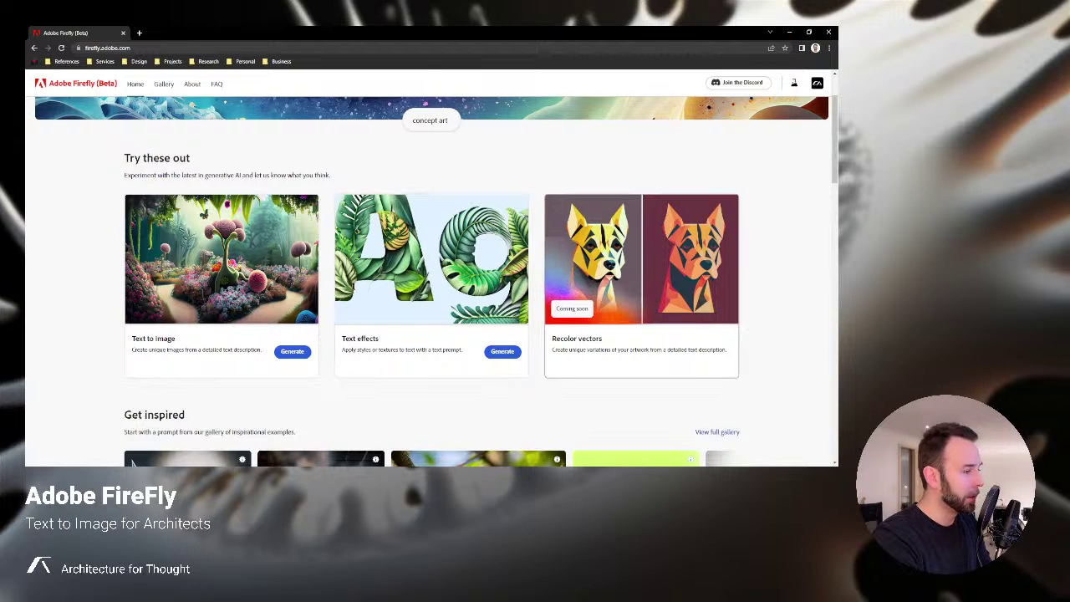
pyautogui.scroll(-1, 131, 460)
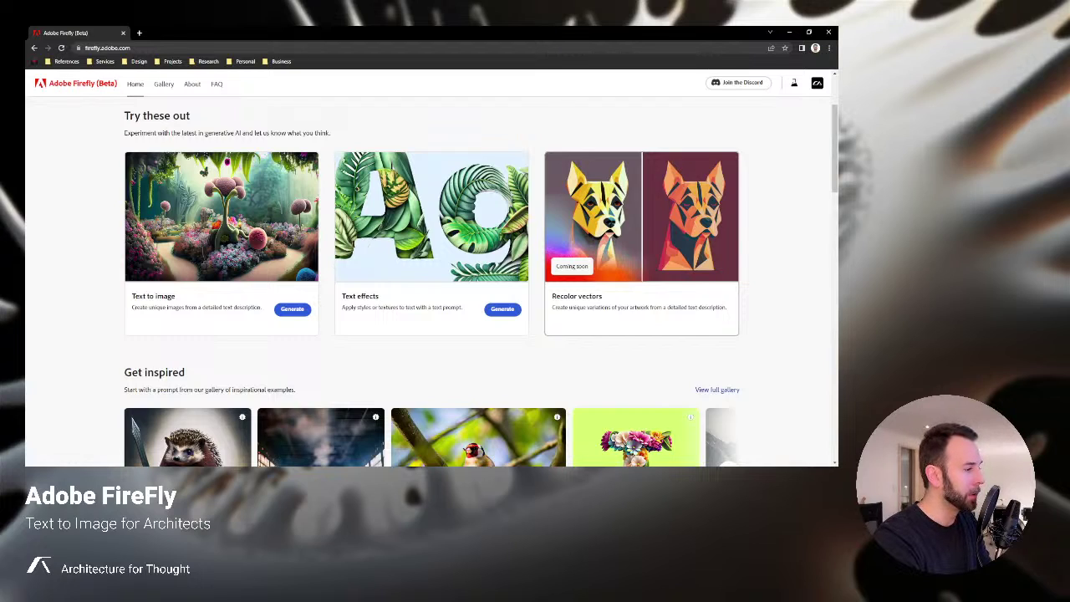
pyautogui.scroll(-1, 482, 286)
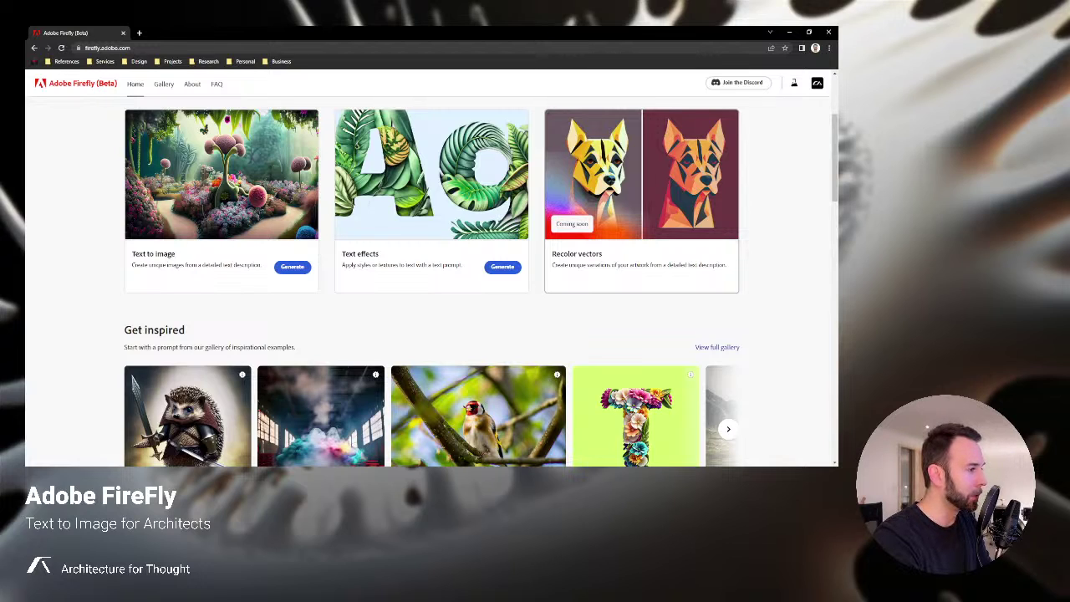
pyautogui.scroll(-4, 480, 281)
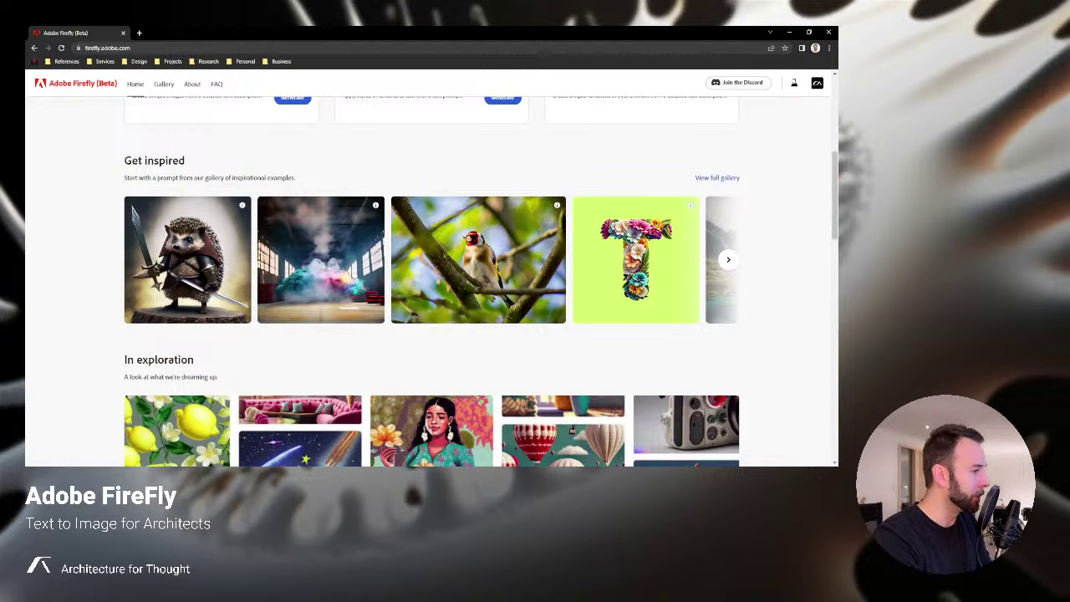
pyautogui.scroll(-6, 480, 281)
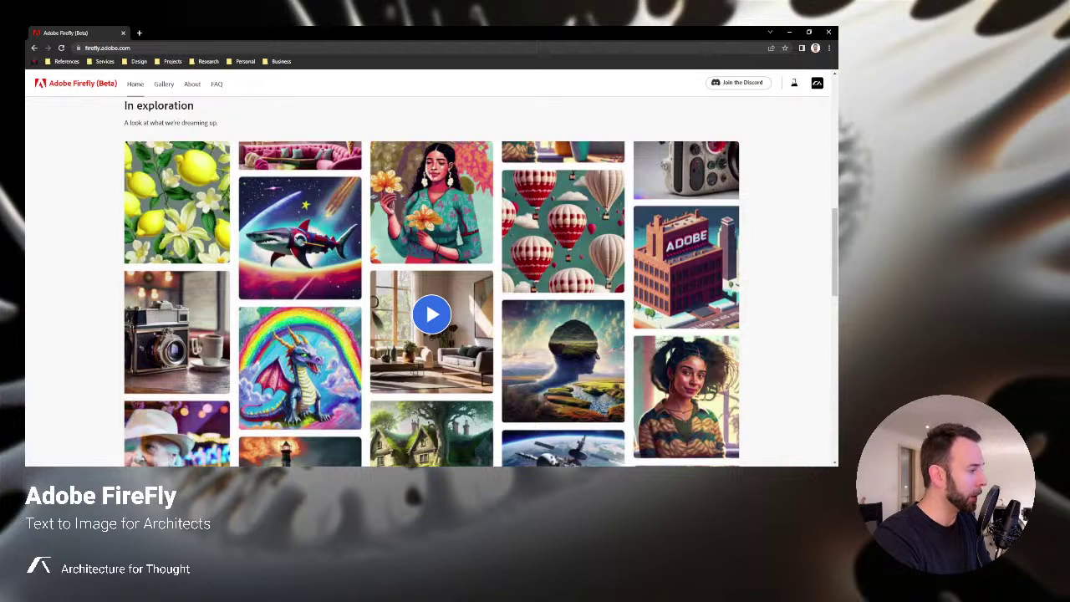
pyautogui.scroll(-2, 432, 282)
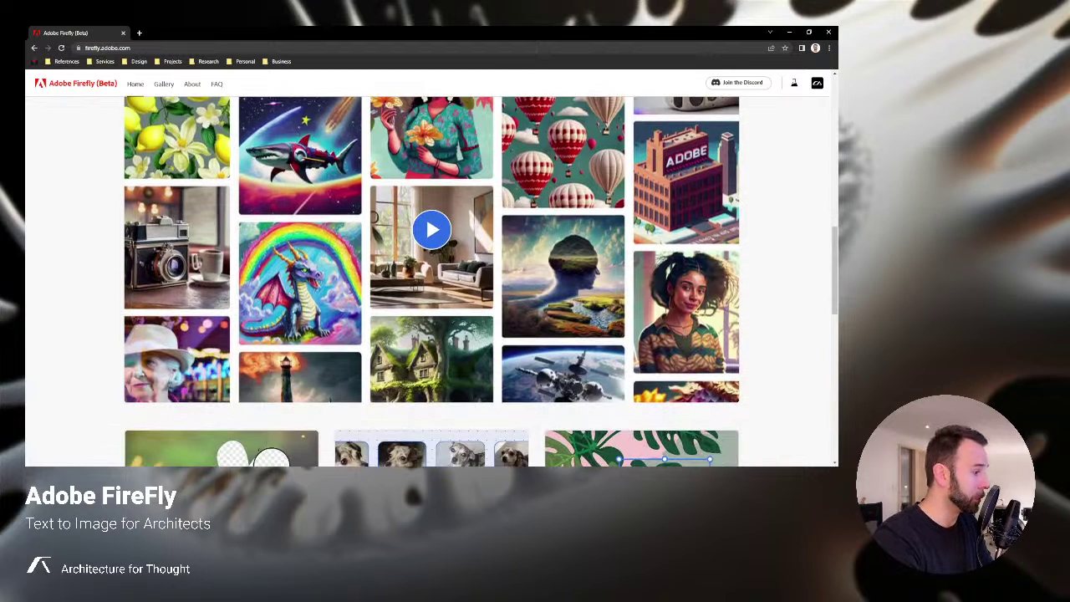
pyautogui.scroll(-4, 481, 282)
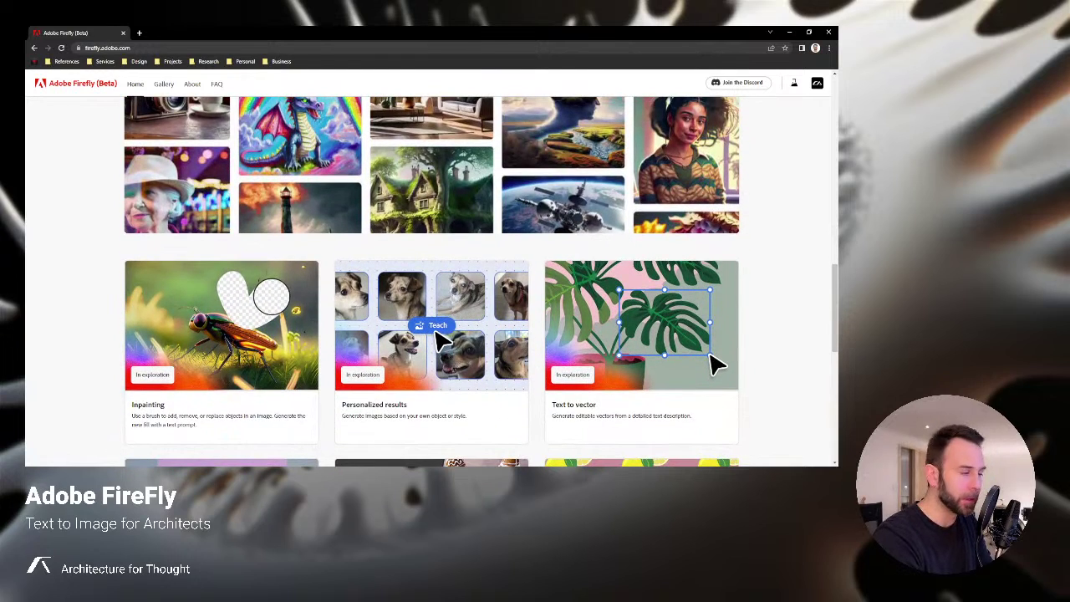
pyautogui.scroll(-3, 481, 282)
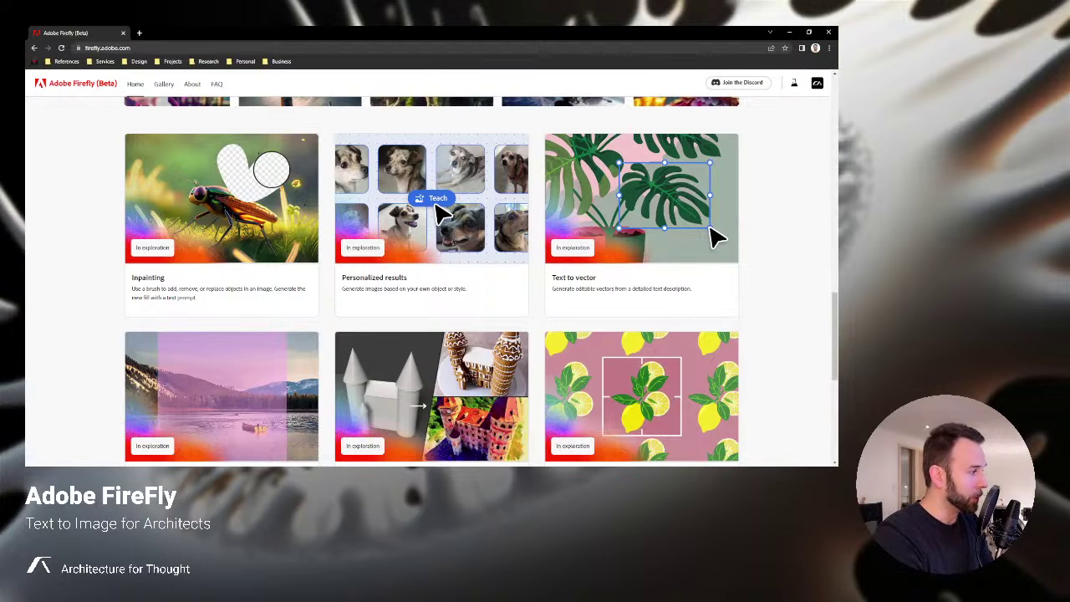
pyautogui.scroll(-1, 480, 280)
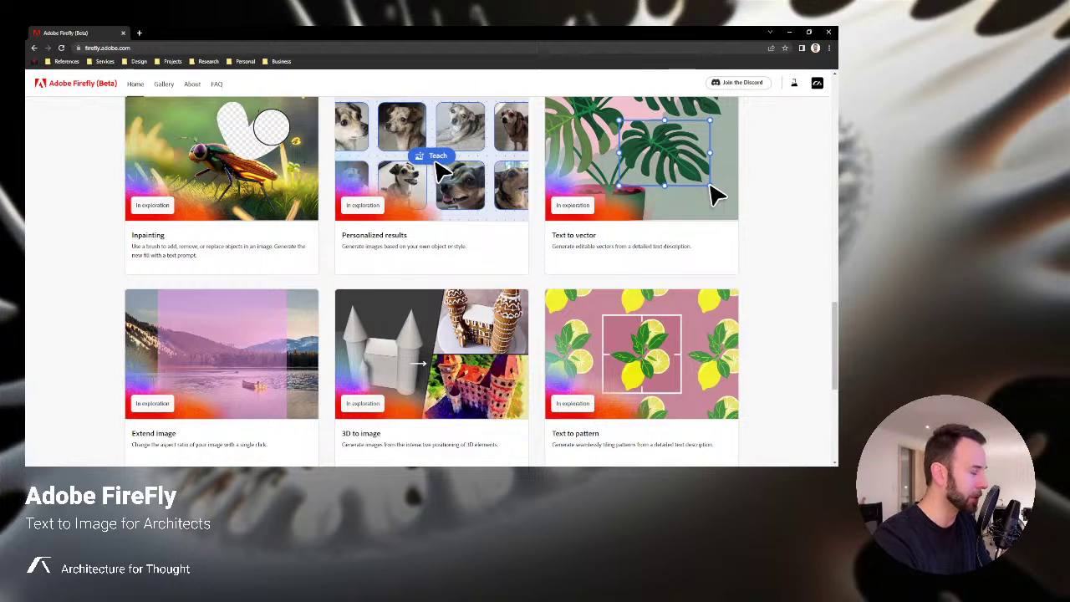
pyautogui.scroll(1, 481, 281)
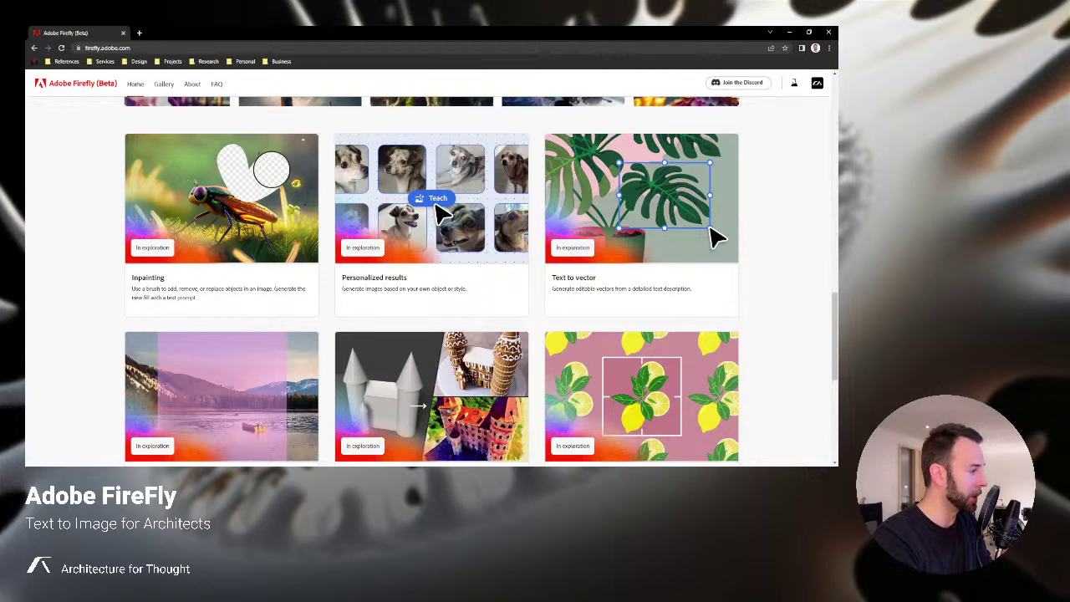
pyautogui.scroll(-1, 432, 280)
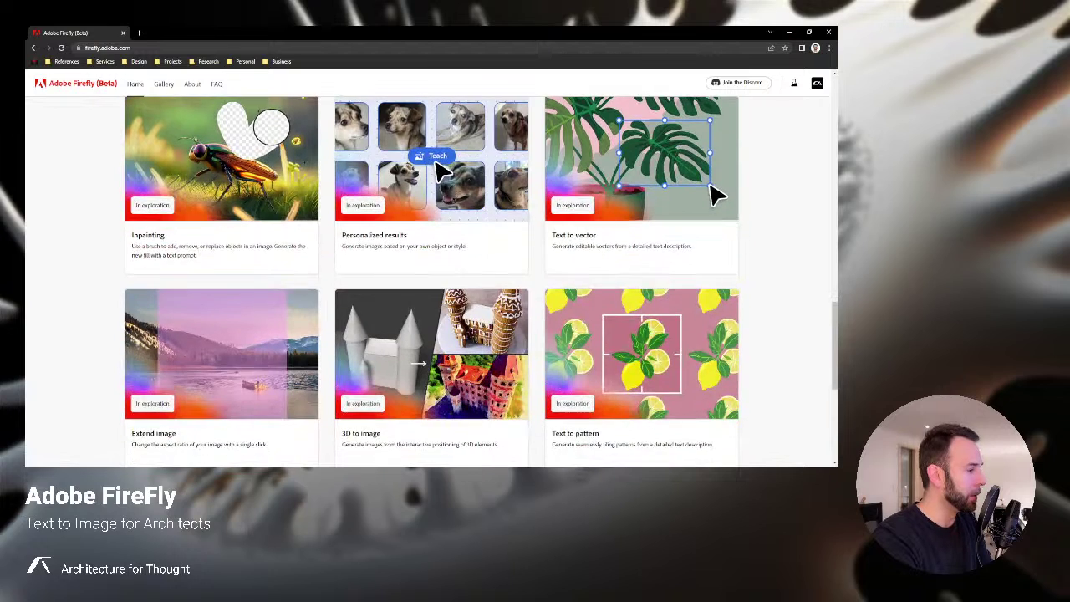
pyautogui.scroll(-1, 432, 281)
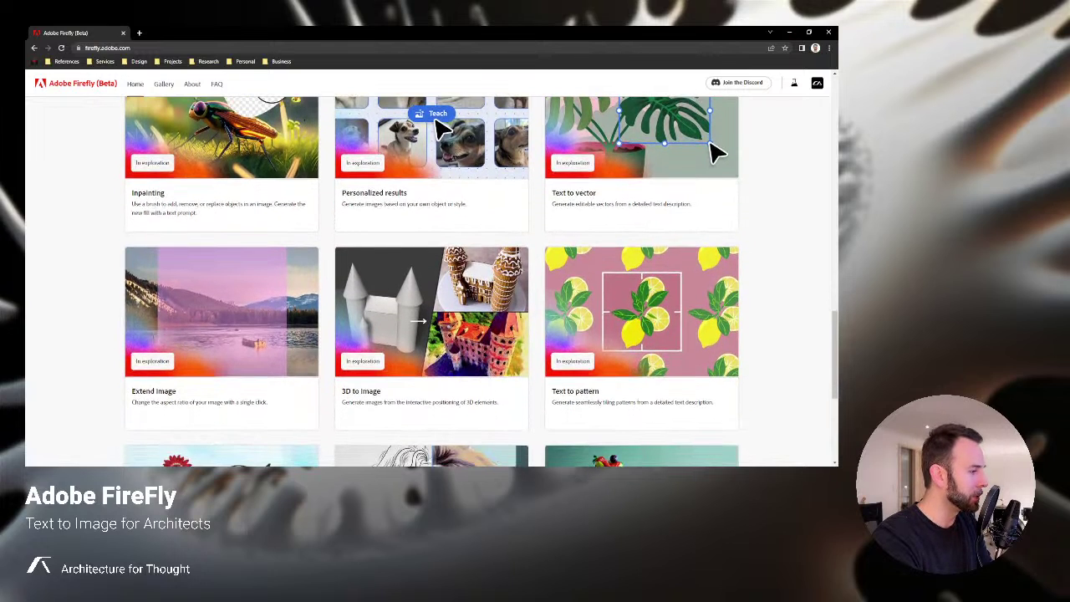
pyautogui.scroll(-1, 431, 282)
pyautogui.scroll(2, 431, 281)
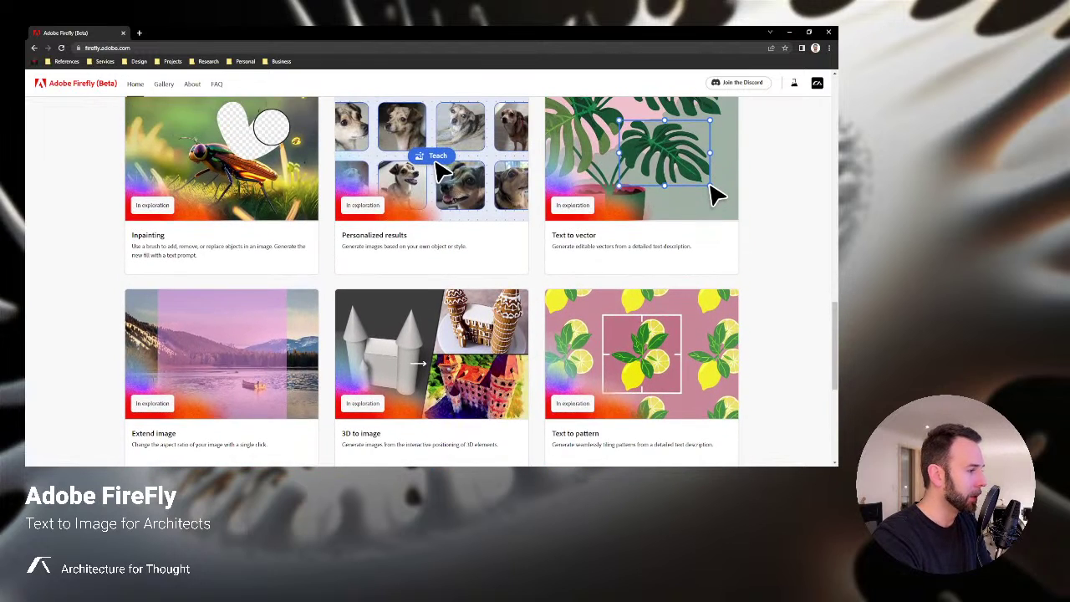
# Scroll to the page bottom to see Text to brush, Sketch to image and Text to template, then back up
pyautogui.scroll(-2, 431, 282)
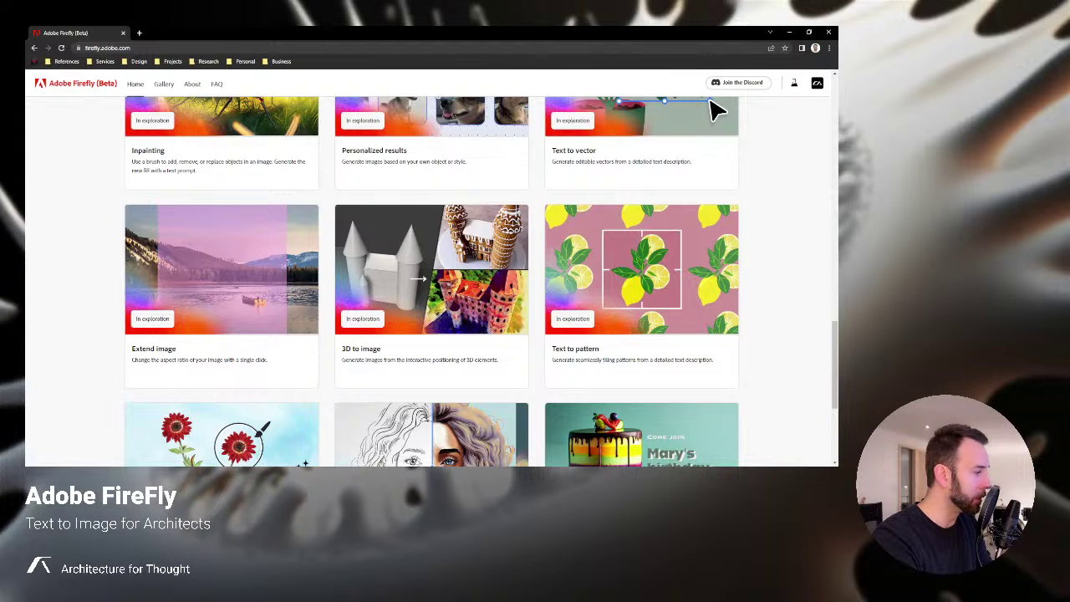
pyautogui.scroll(-1, 711, 103)
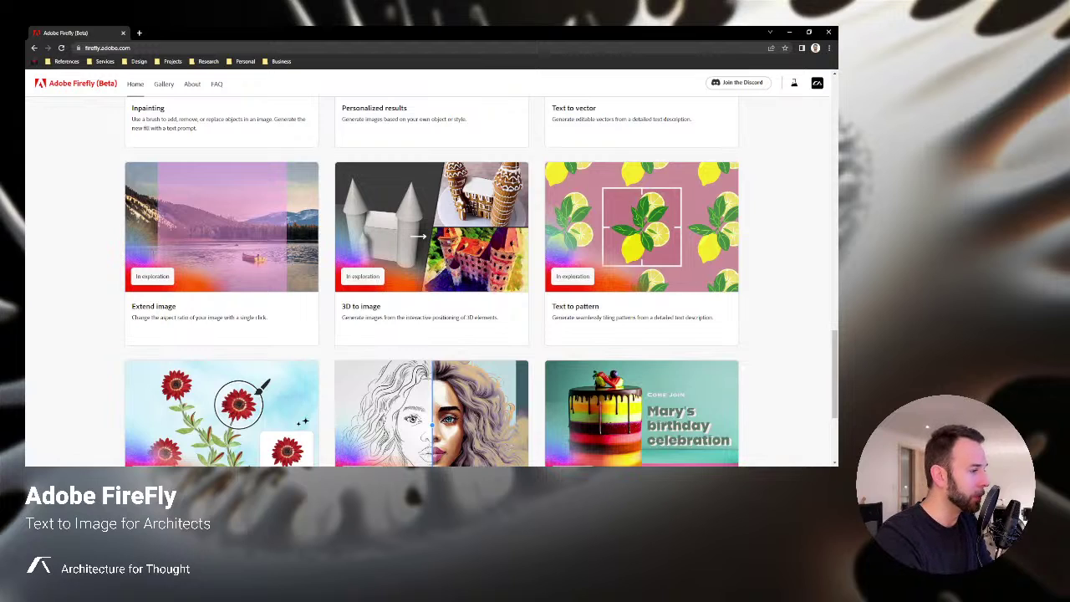
pyautogui.scroll(-1, 432, 281)
pyautogui.scroll(-1, 481, 277)
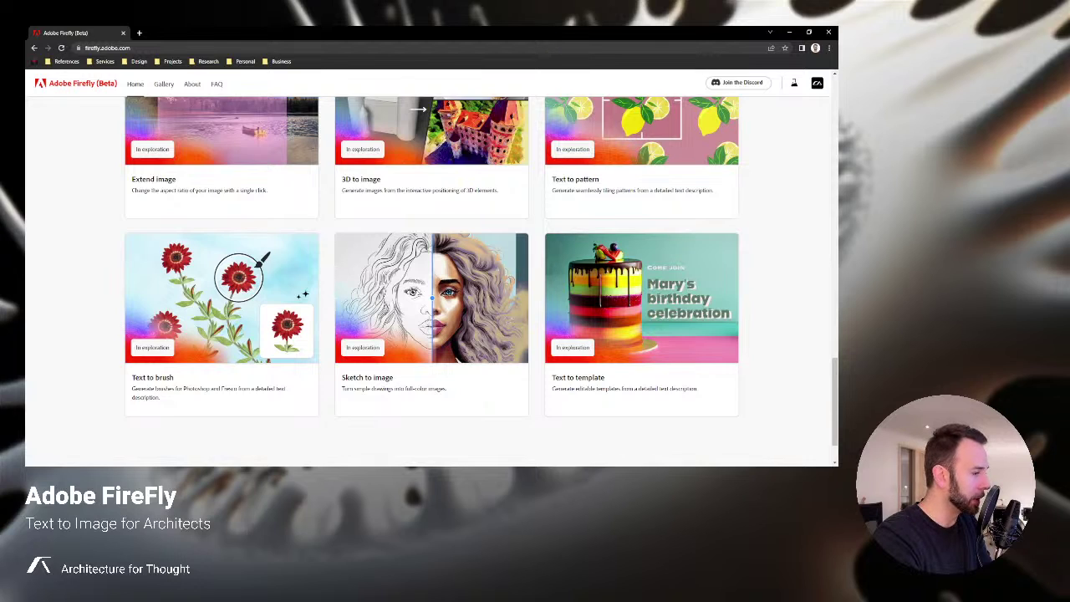
pyautogui.scroll(-1, 437, 264)
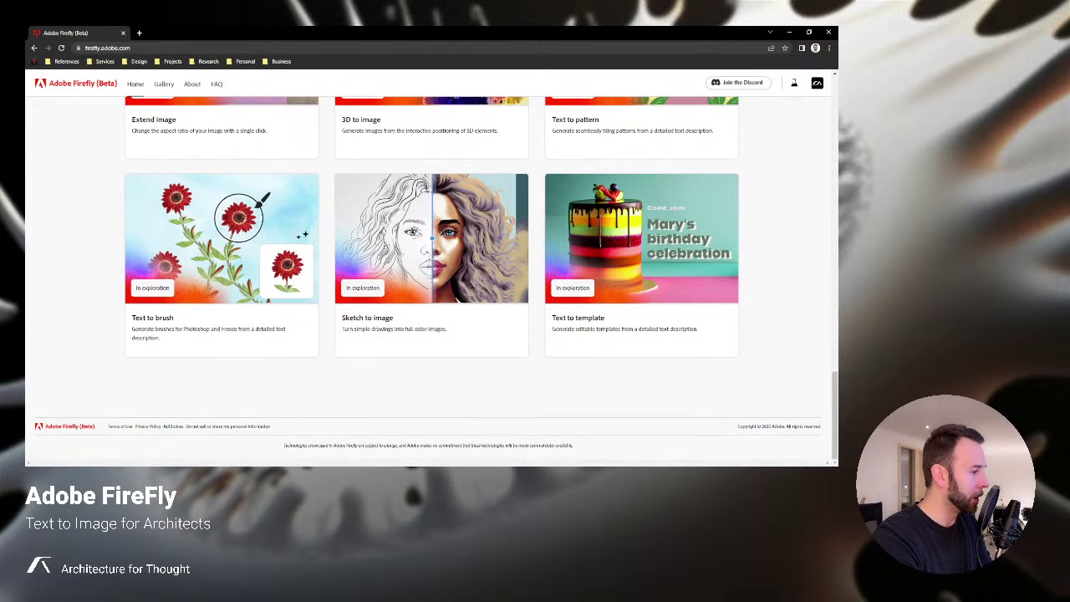
pyautogui.doubleClick(350, 287)
pyautogui.scroll(15, 433, 281)
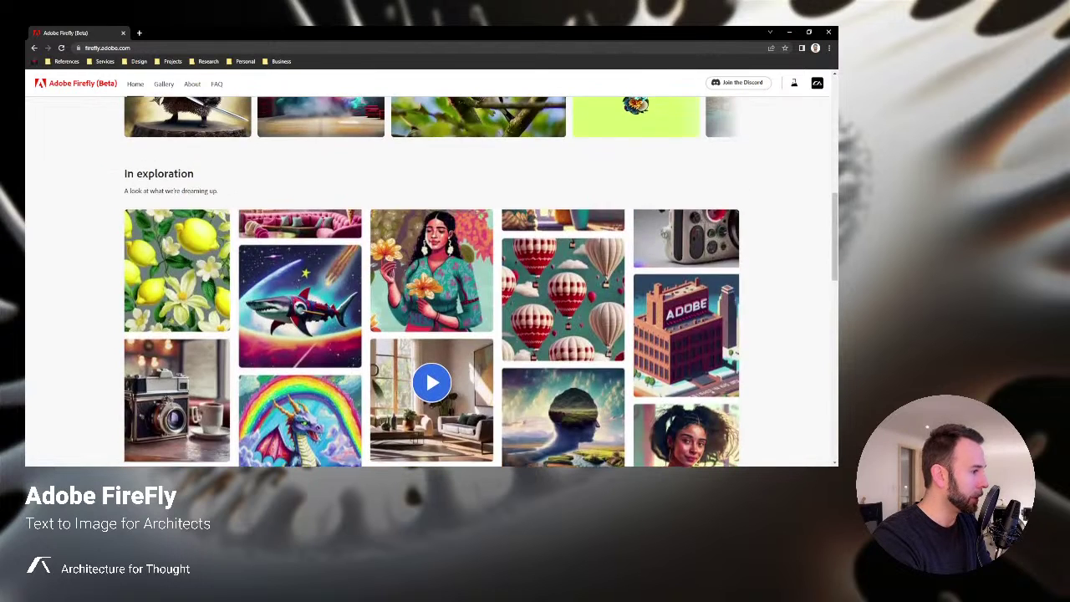
# Open the Text to image page and scroll through samples like the rainbow-haired dachshund and treehouse
pyautogui.scroll(5, 431, 251)
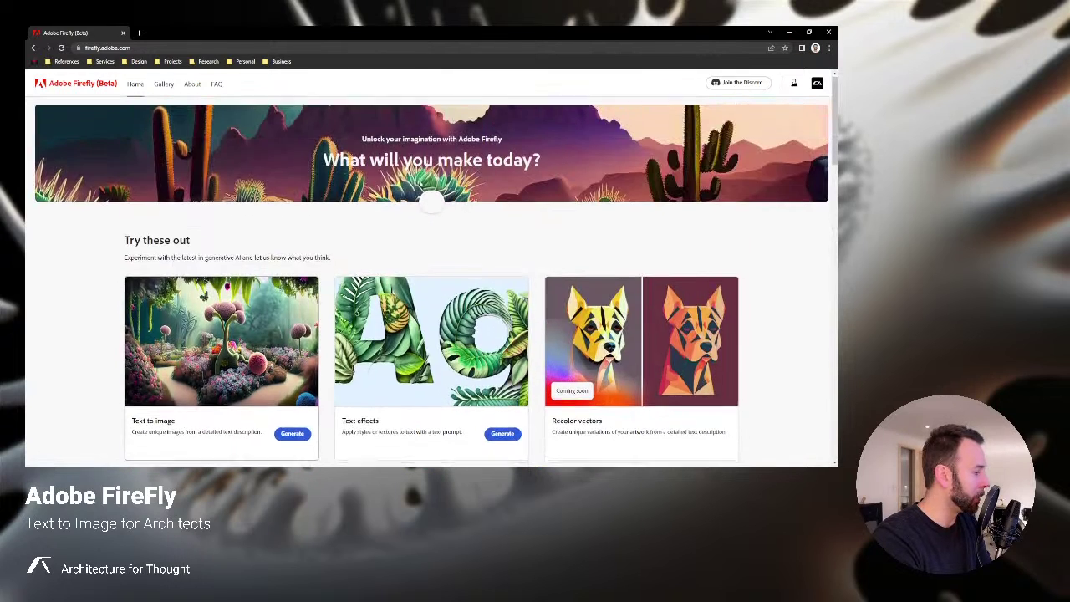
pyautogui.scroll(-1, 431, 200)
pyautogui.write('se-up of sci fi suit')
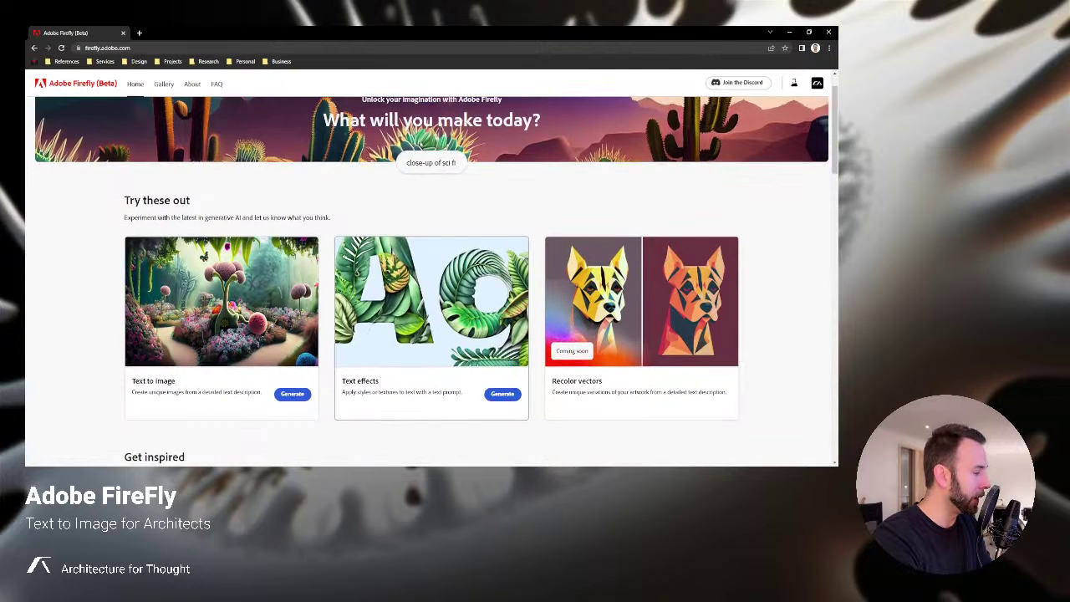
pyautogui.click(292, 394)
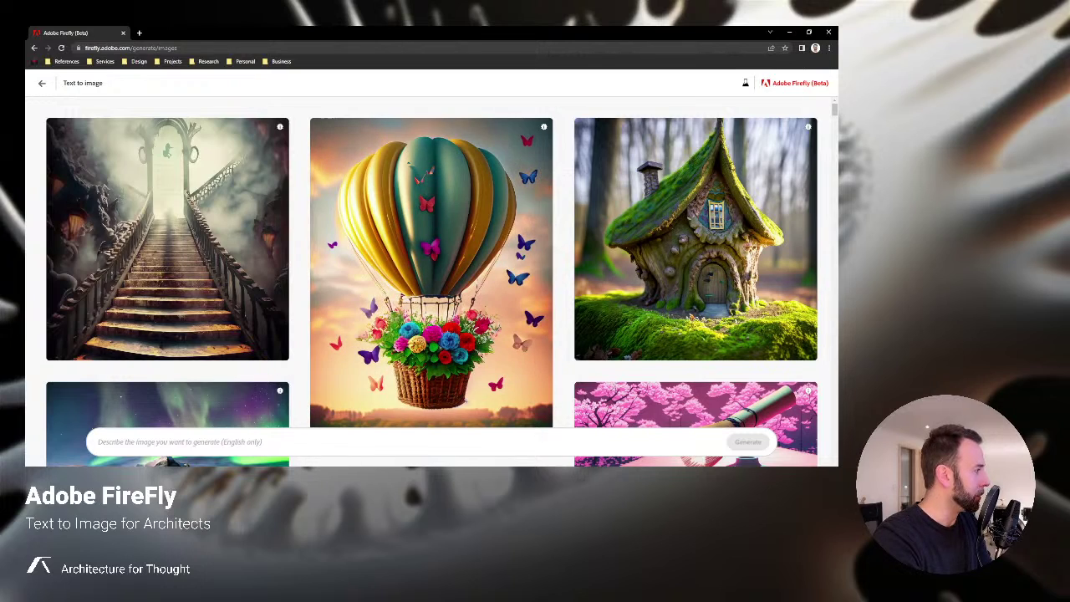
pyautogui.moveTo(695, 239)
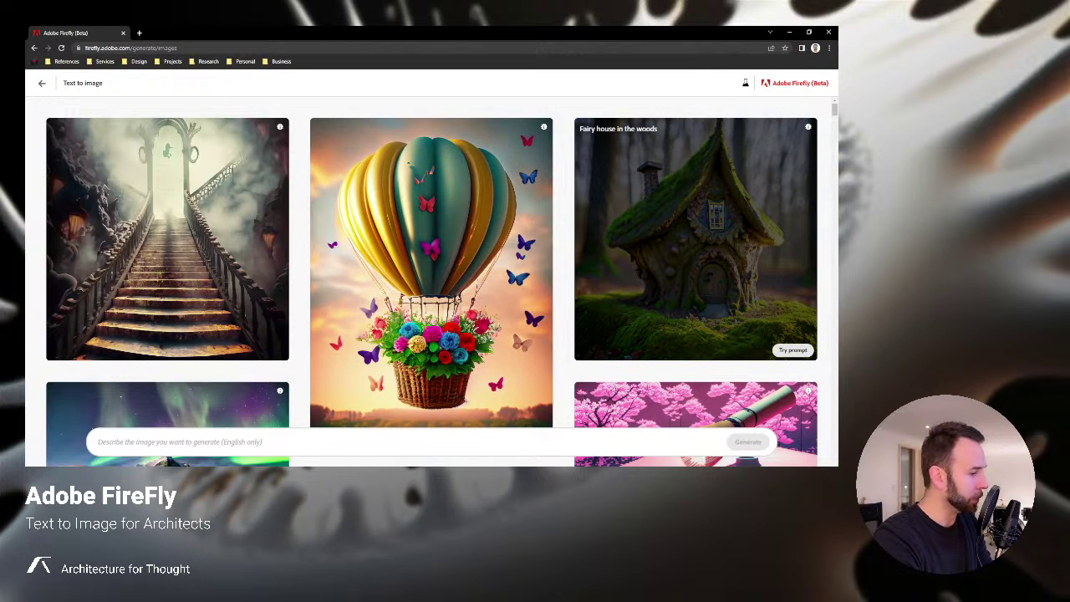
pyautogui.scroll(-3, 695, 238)
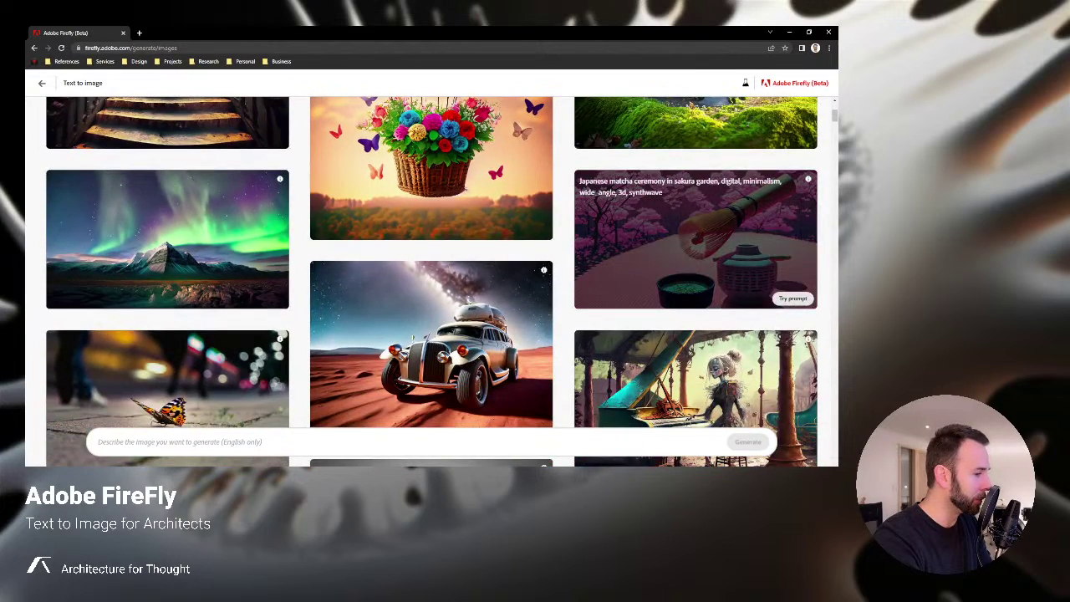
pyautogui.scroll(-5, 696, 238)
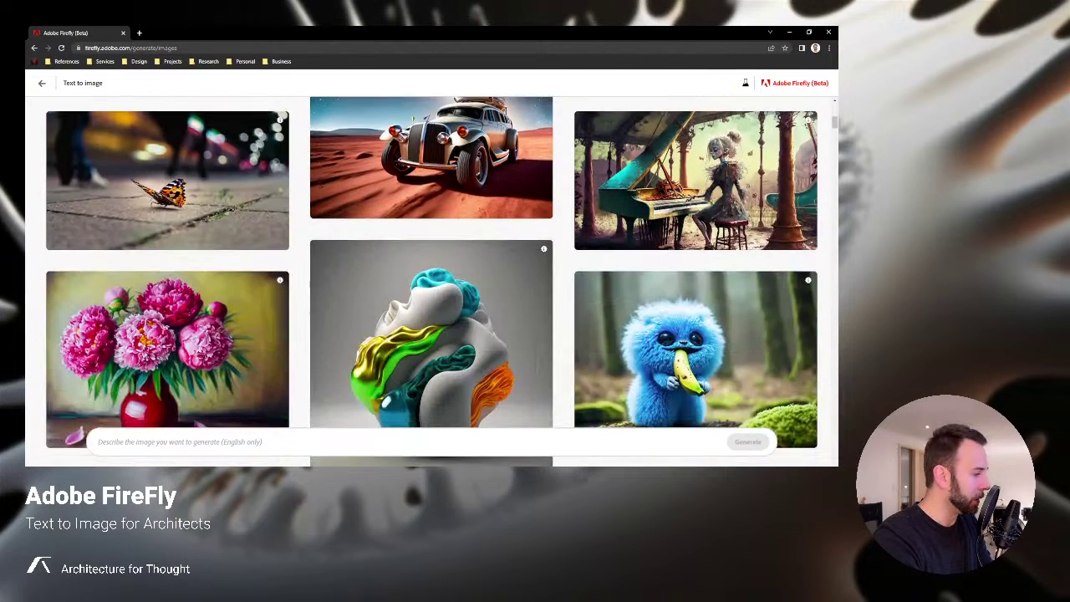
pyautogui.scroll(-3, 695, 239)
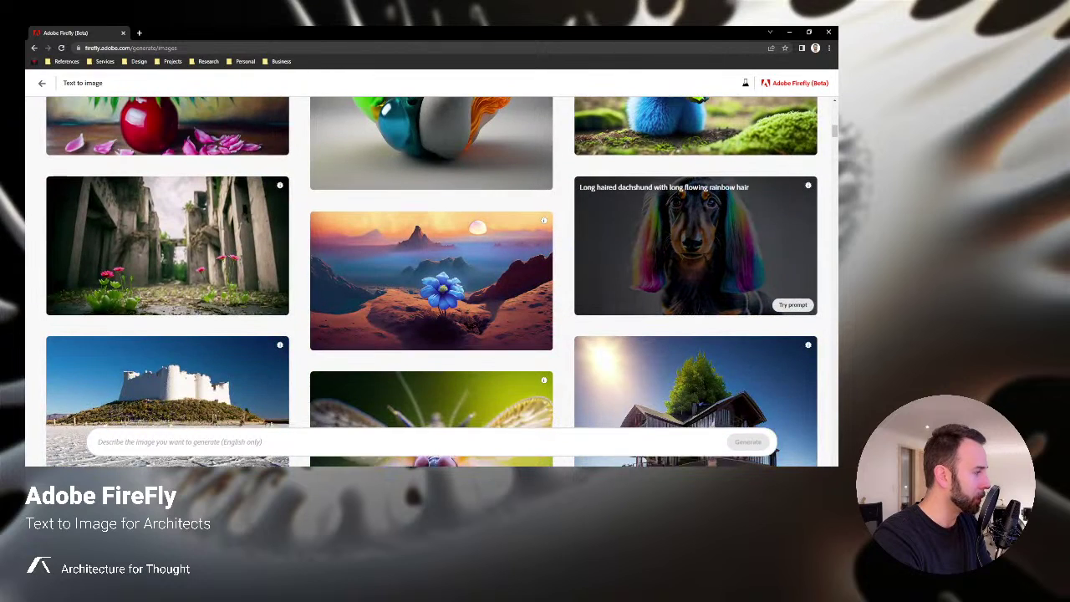
pyautogui.scroll(-2, 695, 238)
pyautogui.scroll(-1, 696, 238)
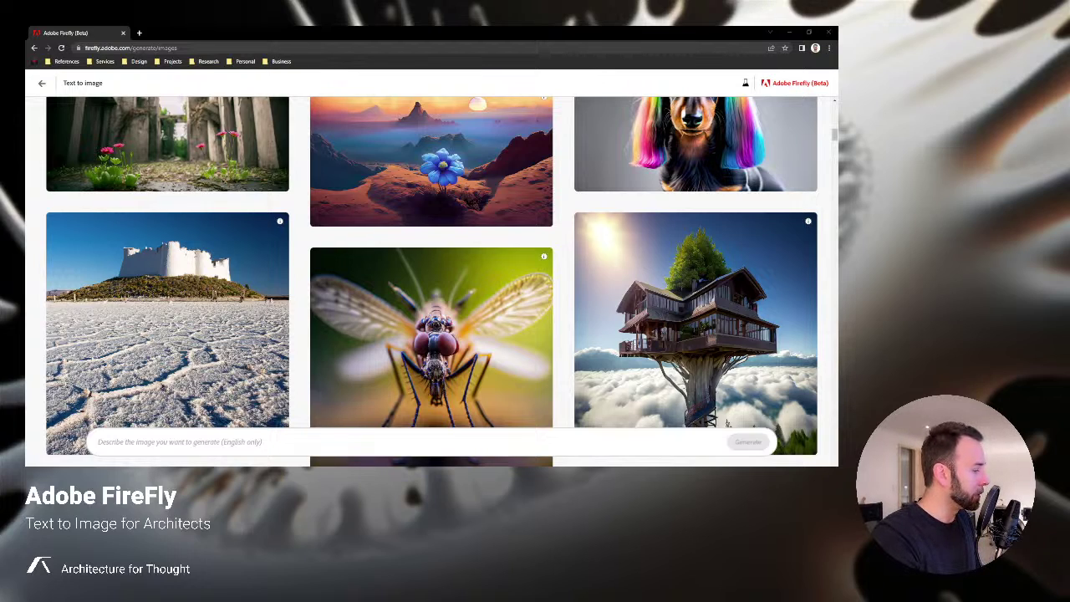
# Paste the minimalist oak-and-marble kitchen prompt with Mediterranean sea view and generate four images
pyautogui.click(97, 441)
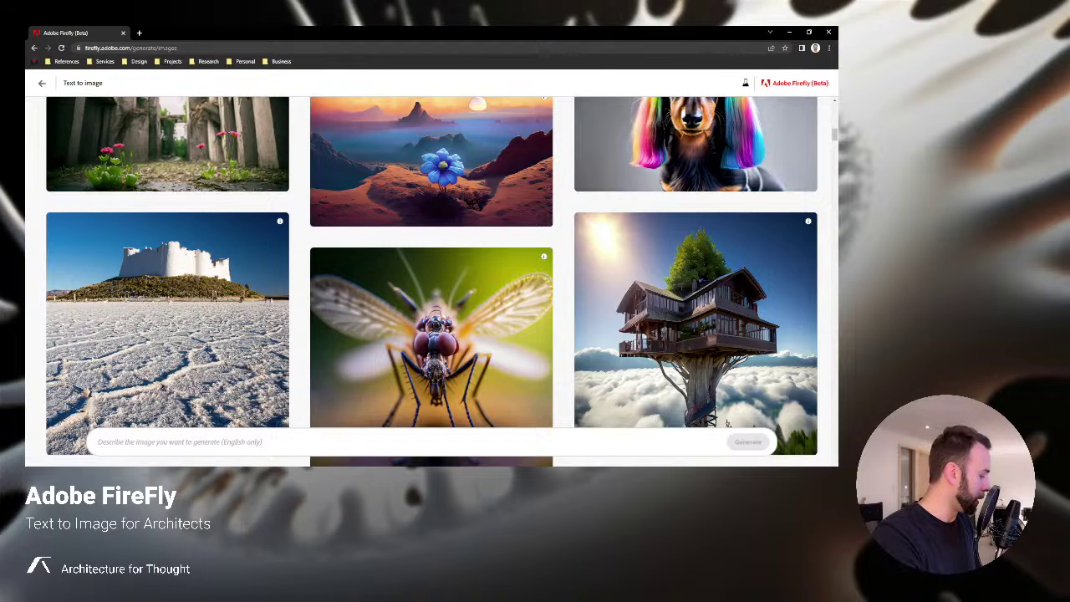
pyautogui.write('HD 4K Photorealistic, highly detailed, perspective rendering of a modern minimalist simple kitchen with natural oak cabinets, open shelving, natural oak beams on the ceiling, white marble countertops, during the sunrise. The Kitchen has a large window view to the Mediterranean sea')
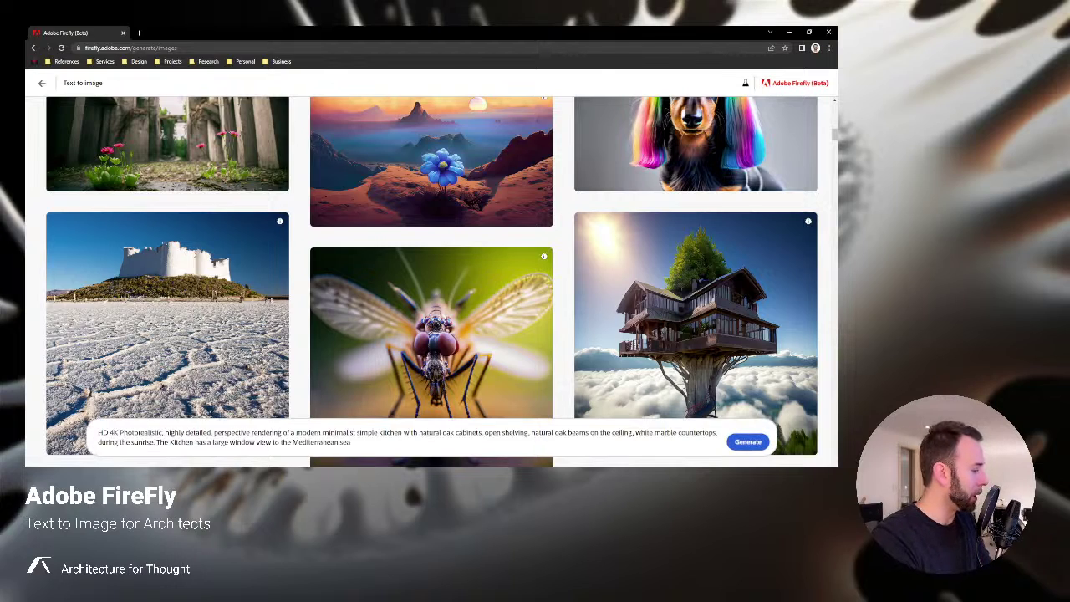
pyautogui.click(748, 442)
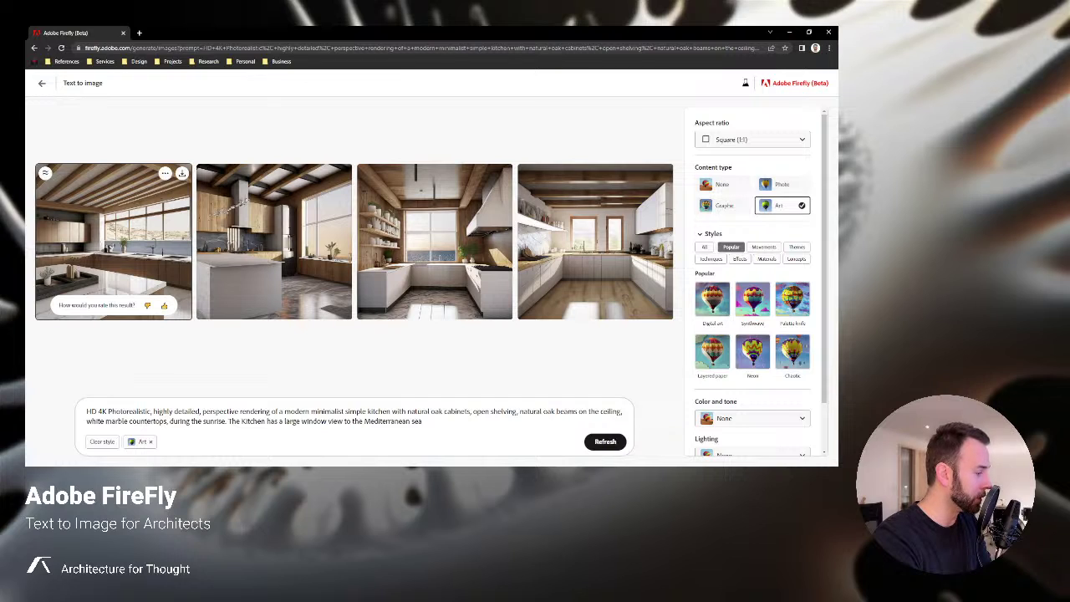
# Enlarge the first kitchen render, step through renders two to four, then return to the grid
pyautogui.click(113, 234)
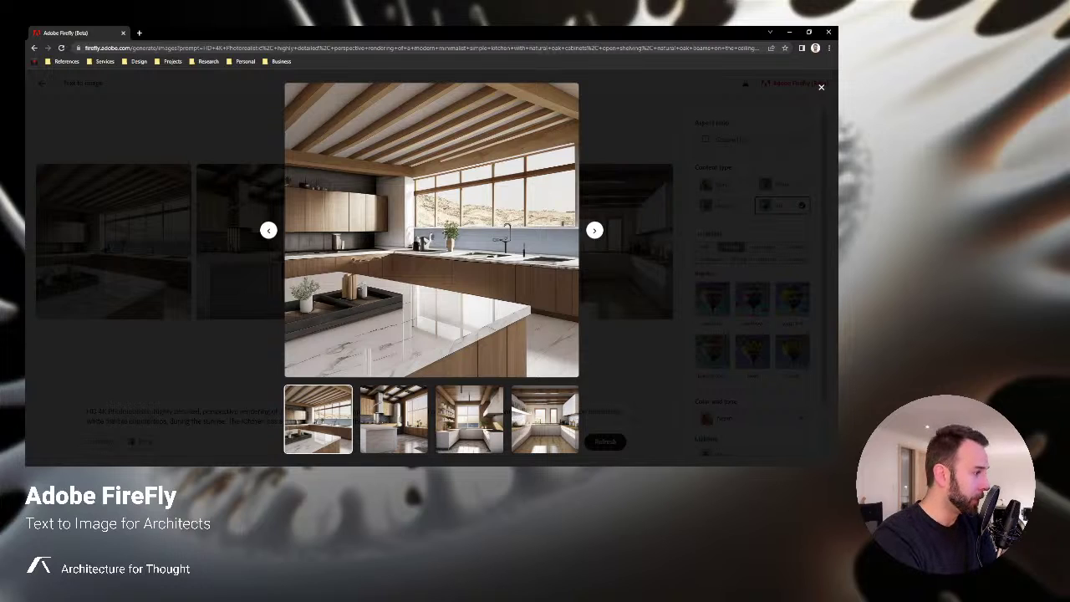
pyautogui.click(392, 419)
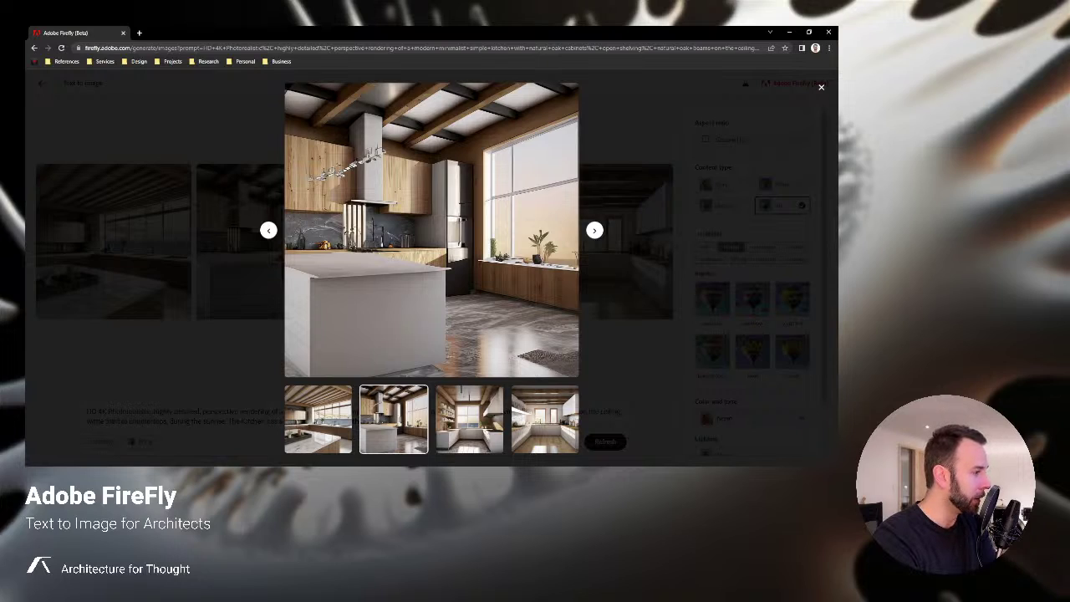
pyautogui.click(469, 419)
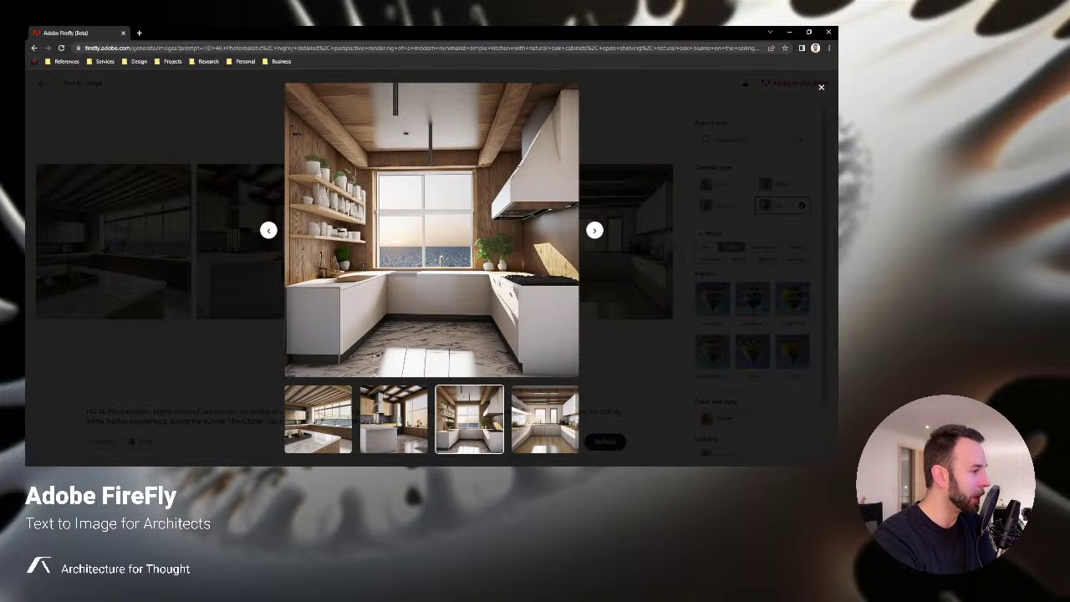
pyautogui.click(544, 419)
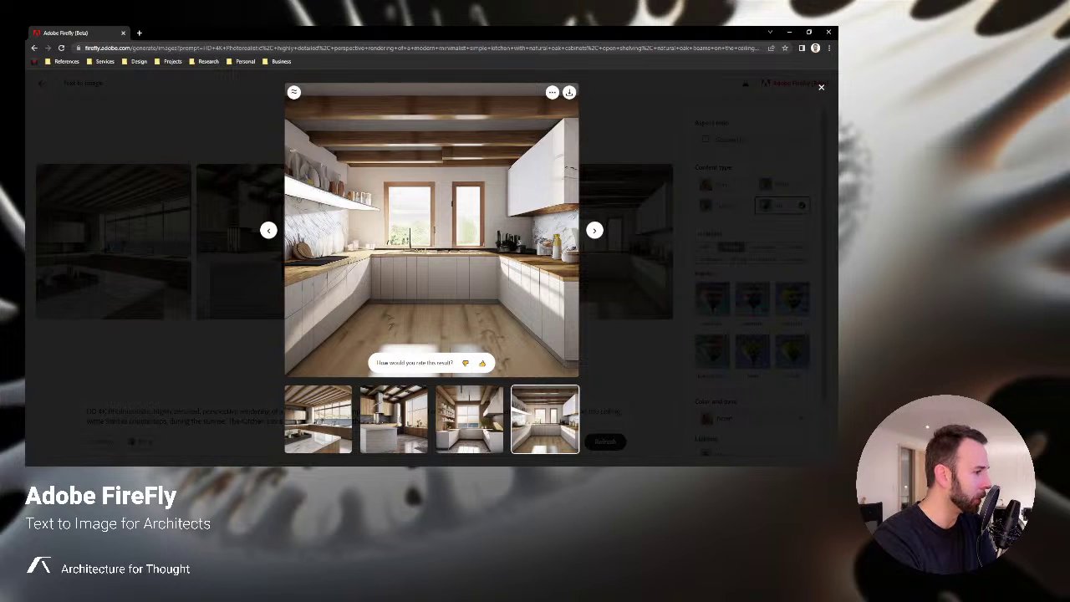
pyautogui.click(318, 419)
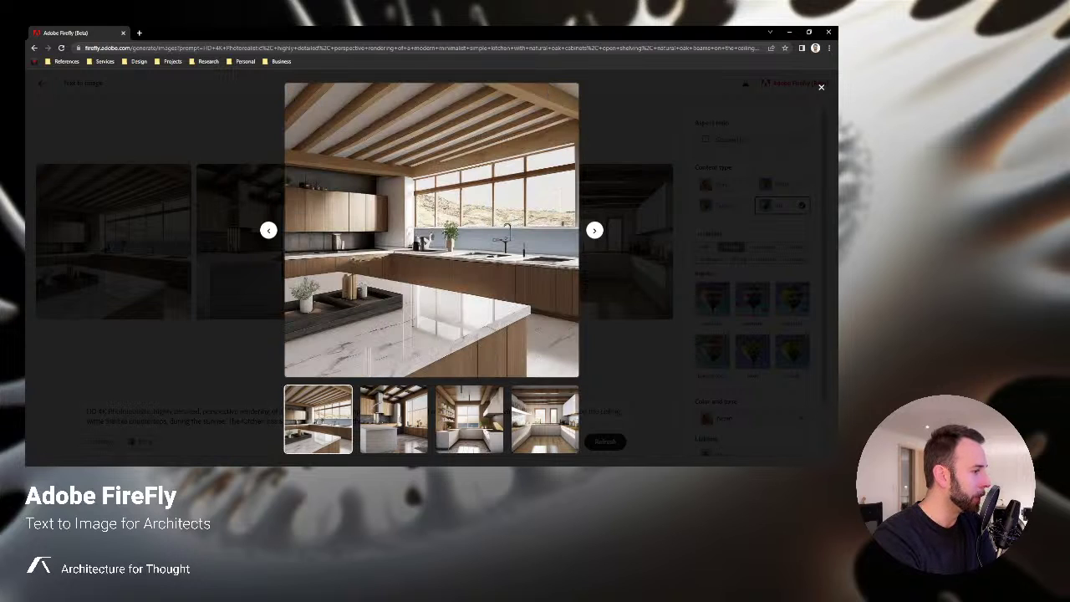
pyautogui.press('Escape')
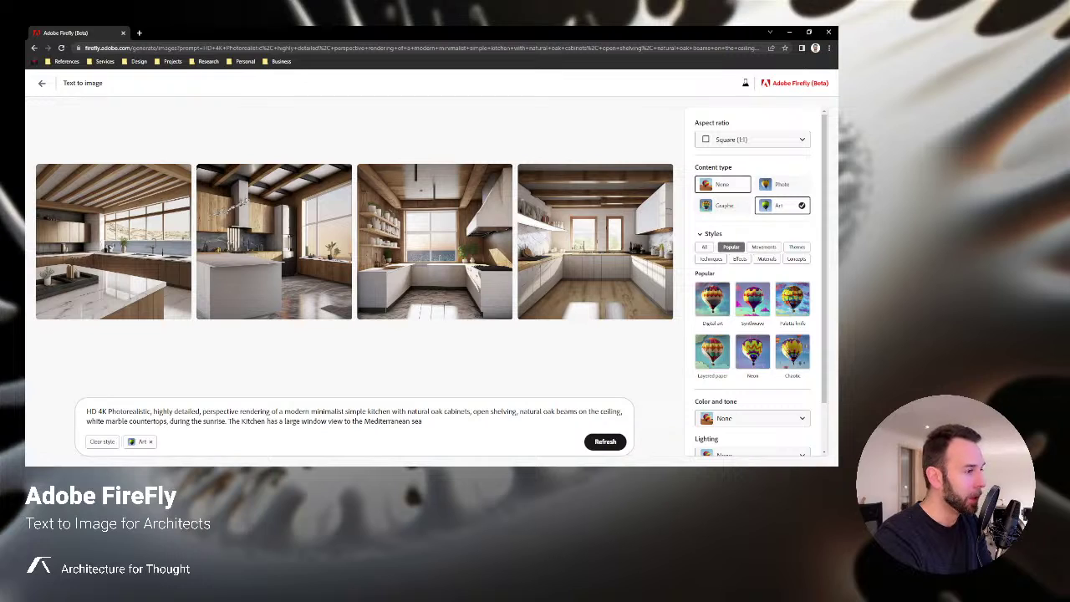
# Set the aspect ratio to Widescreen (16:9)
pyautogui.click(753, 140)
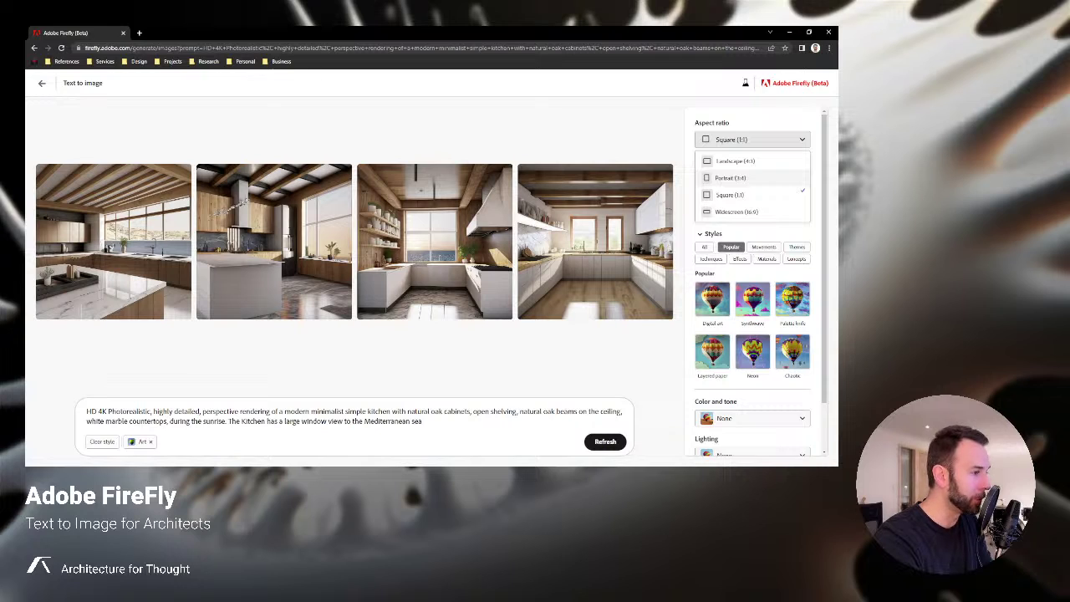
pyautogui.click(737, 212)
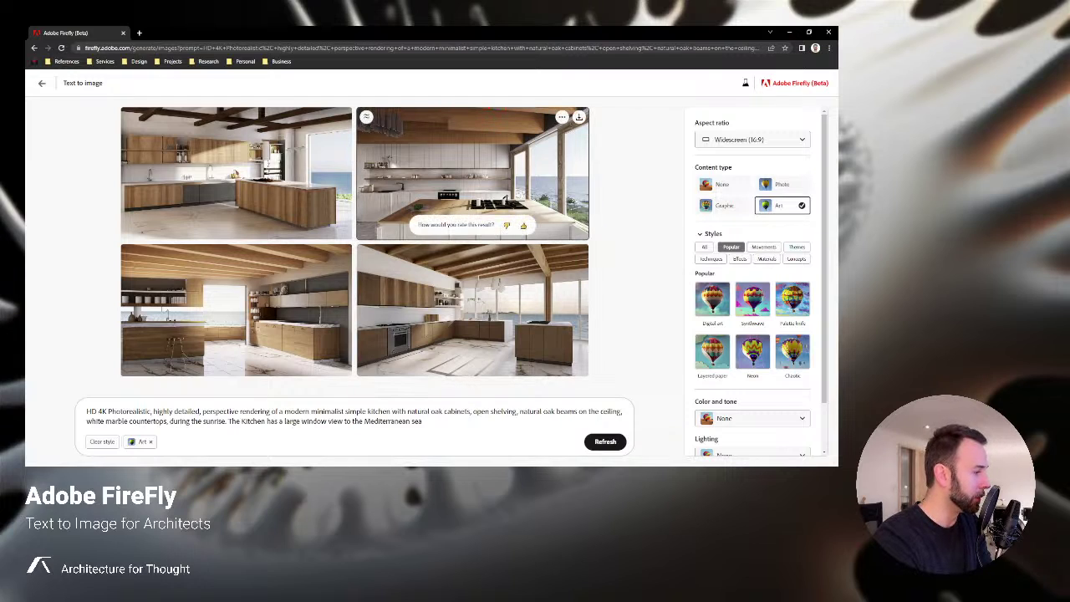
pyautogui.click(468, 301)
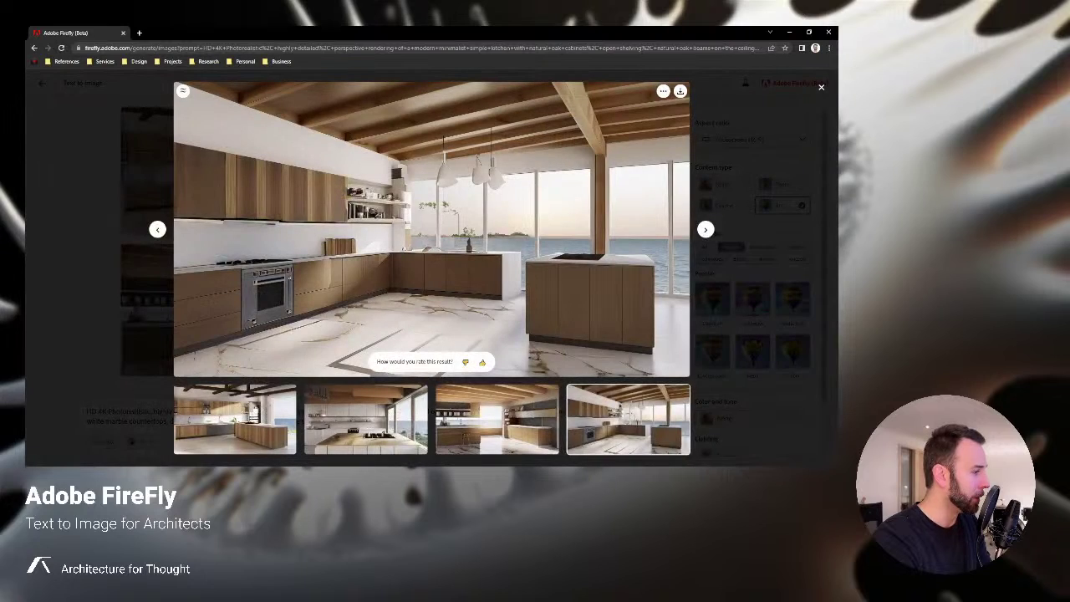
pyautogui.click(234, 417)
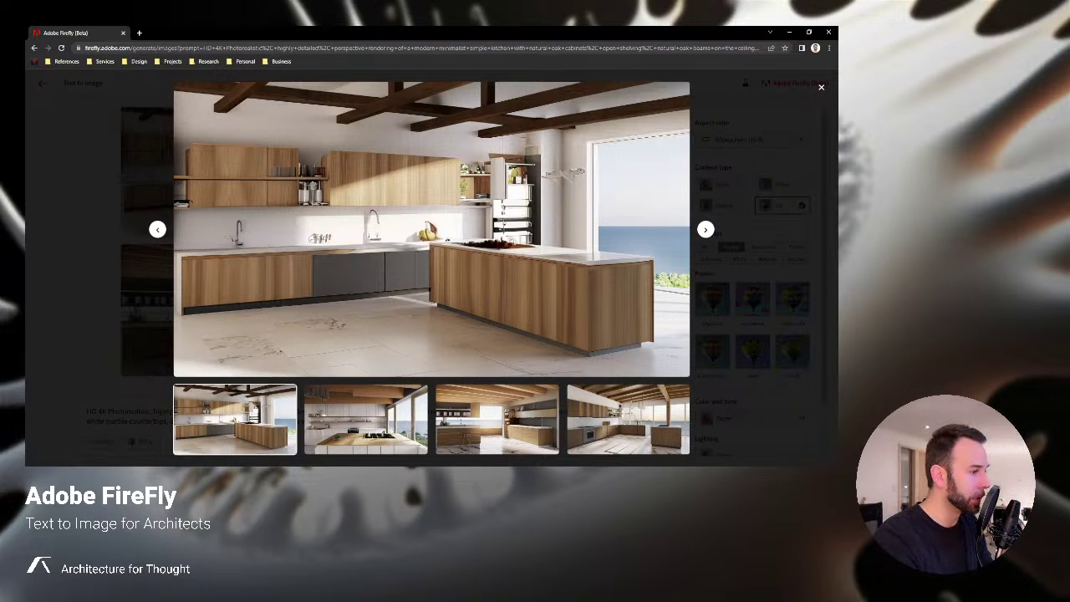
pyautogui.click(365, 418)
pyautogui.press('Escape')
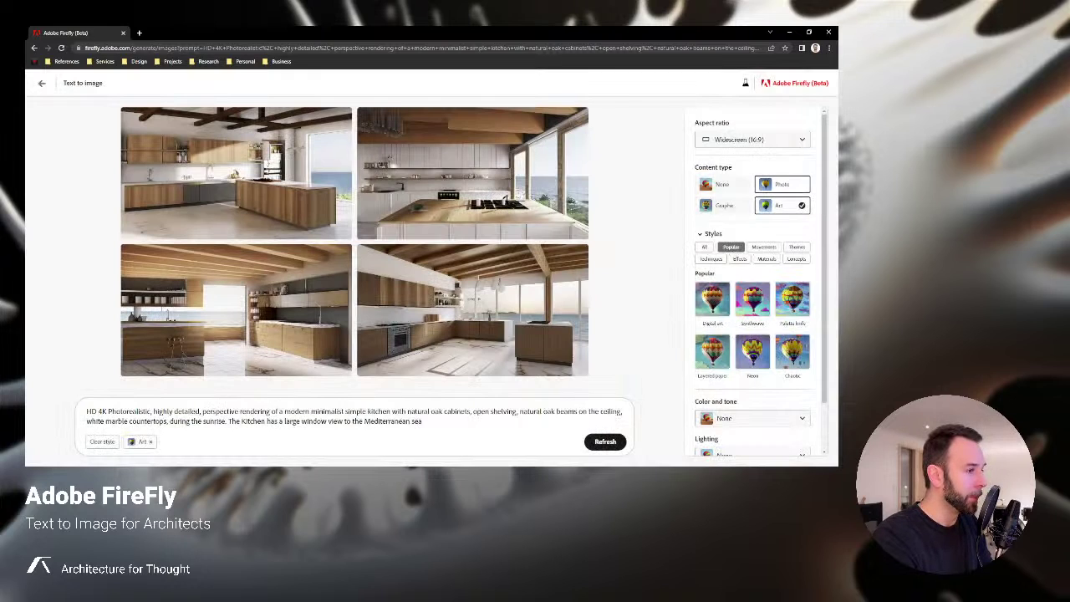
# Switch the content type from Art to Photo
pyautogui.click(781, 184)
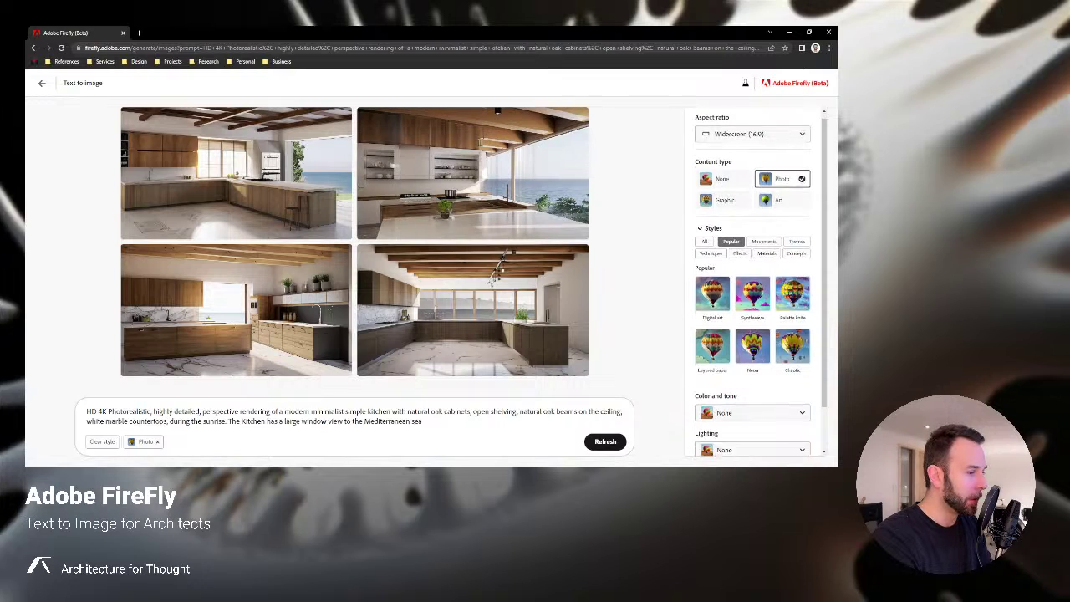
pyautogui.scroll(-1, 753, 284)
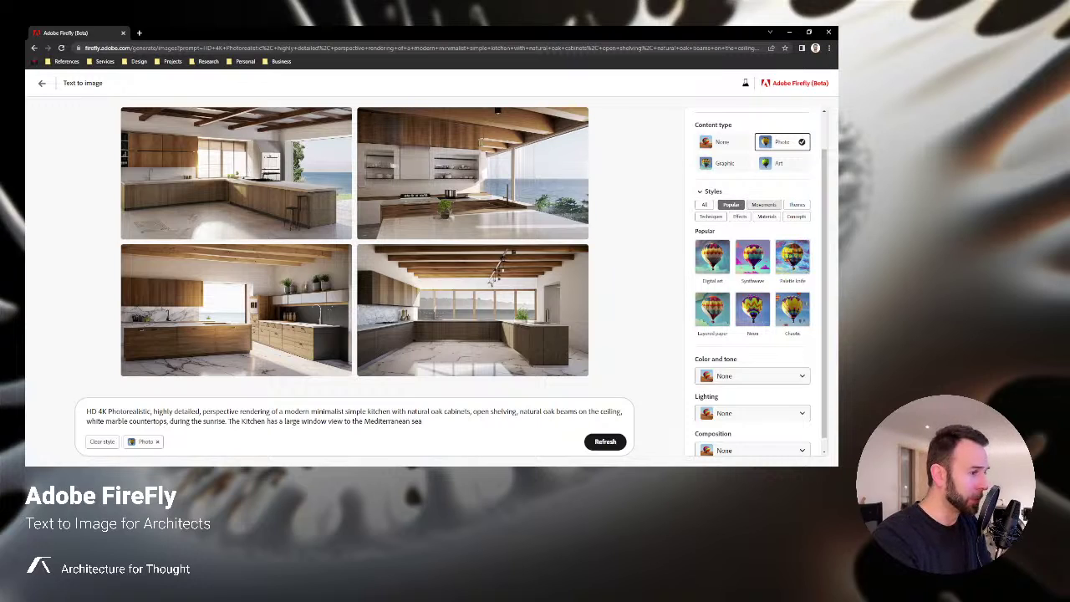
# Apply the Steampunk movement style, regenerate the kitchen photos, then deselect Steampunk
pyautogui.click(763, 204)
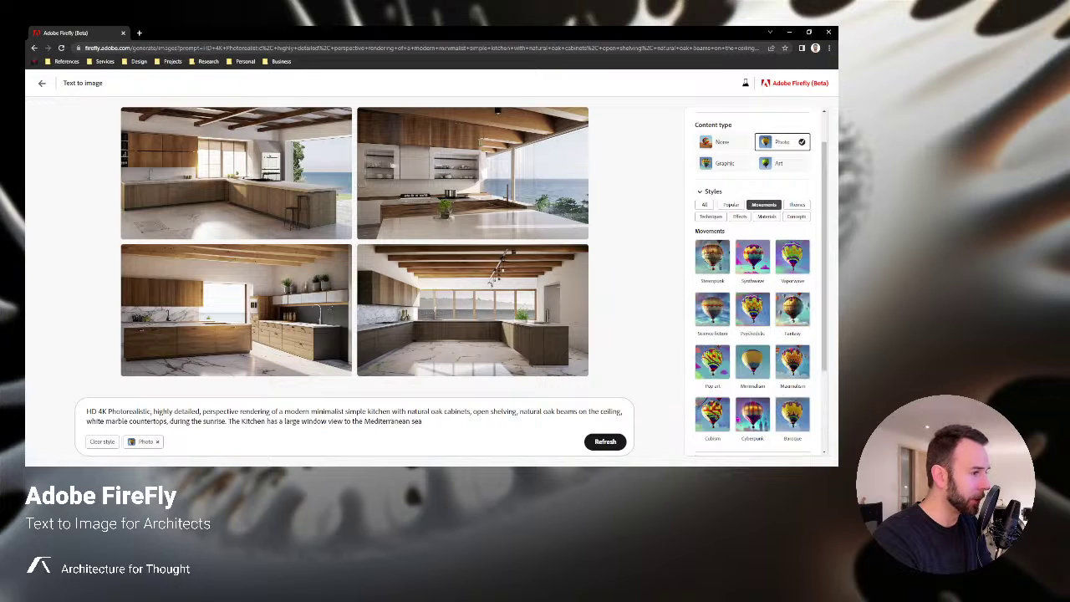
pyautogui.click(711, 256)
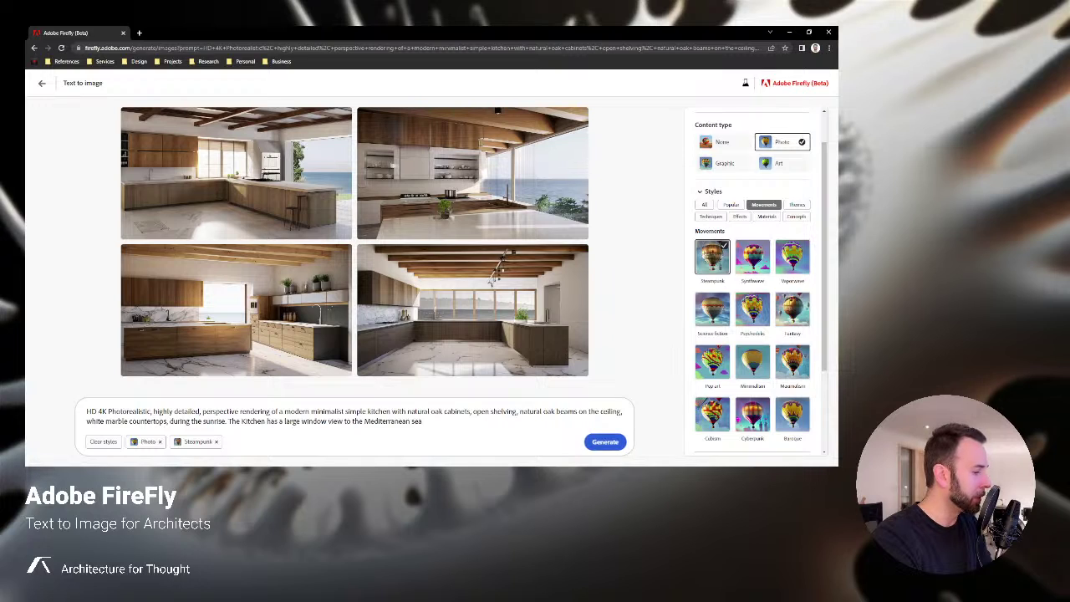
pyautogui.click(605, 441)
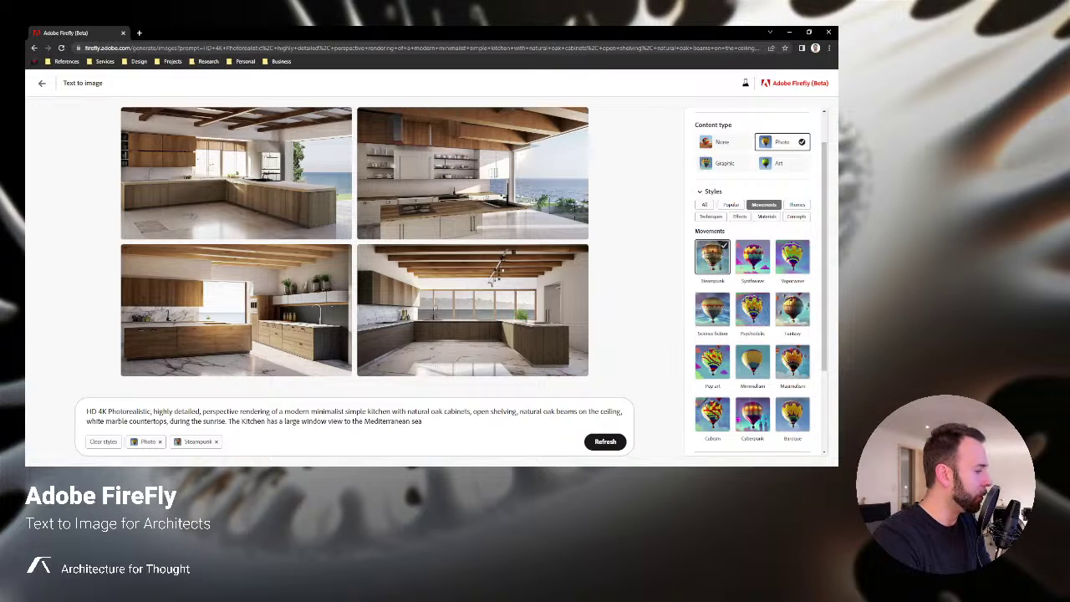
pyautogui.scroll(-1, 756, 281)
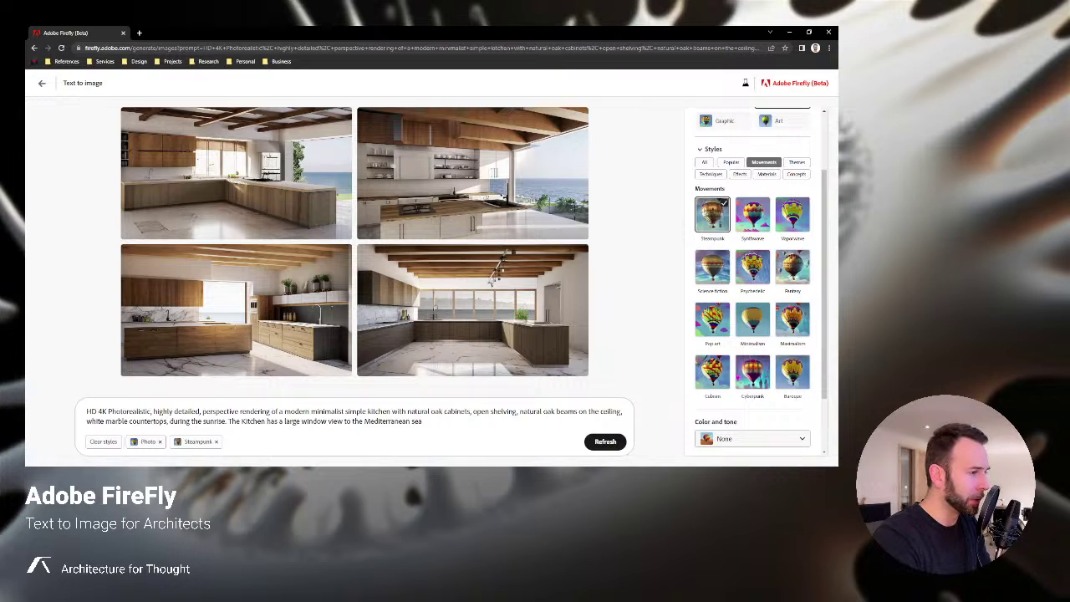
pyautogui.click(712, 214)
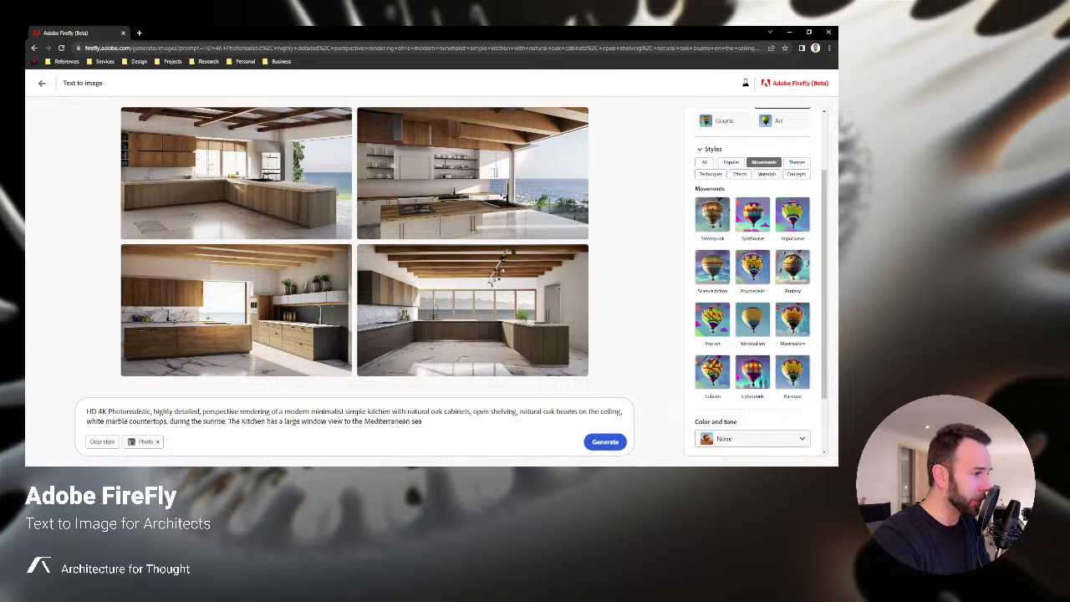
# Apply Vibrant color tone, Golden hour lighting and Wide angle composition styles
pyautogui.scroll(-1, 757, 282)
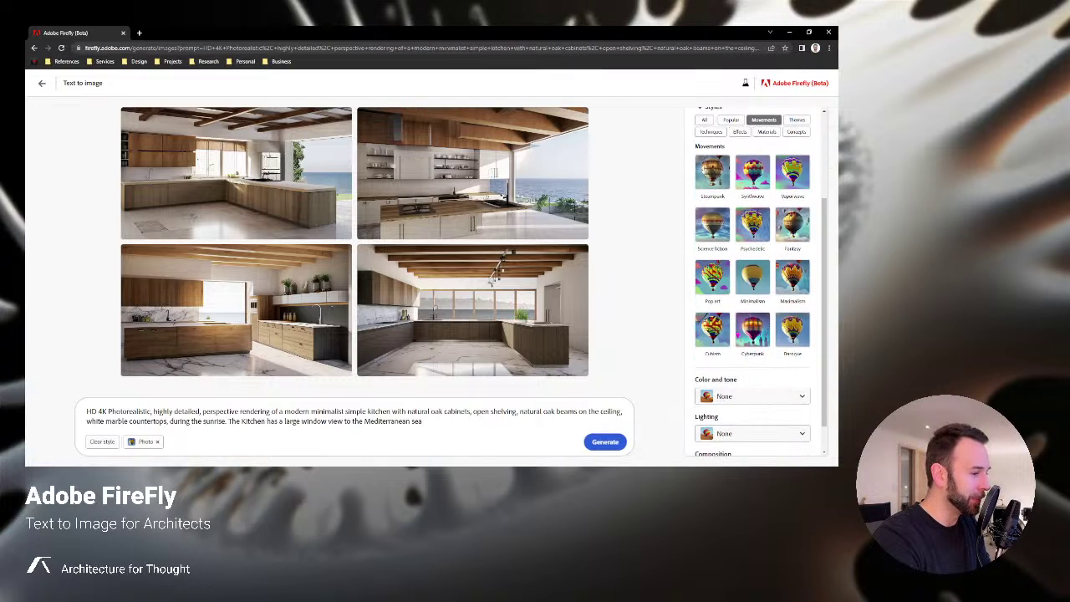
pyautogui.scroll(-1, 757, 282)
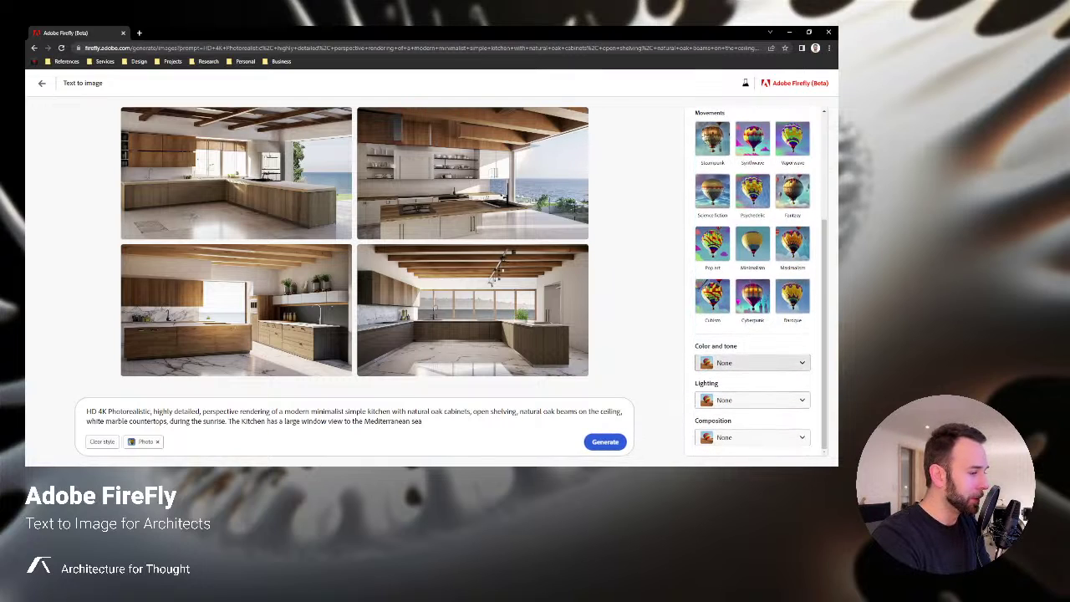
pyautogui.click(752, 363)
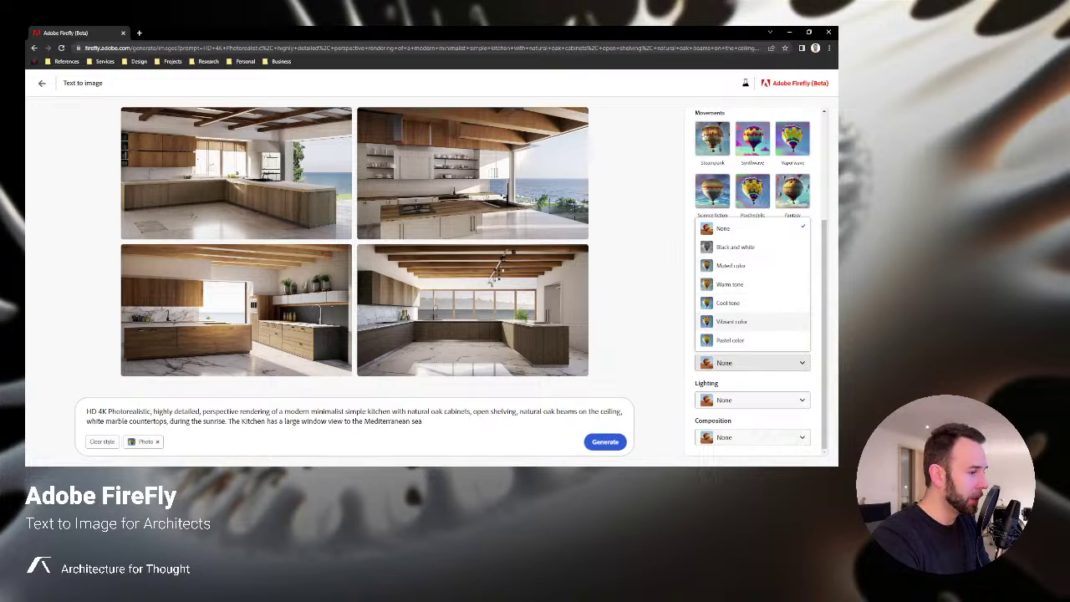
pyautogui.click(736, 321)
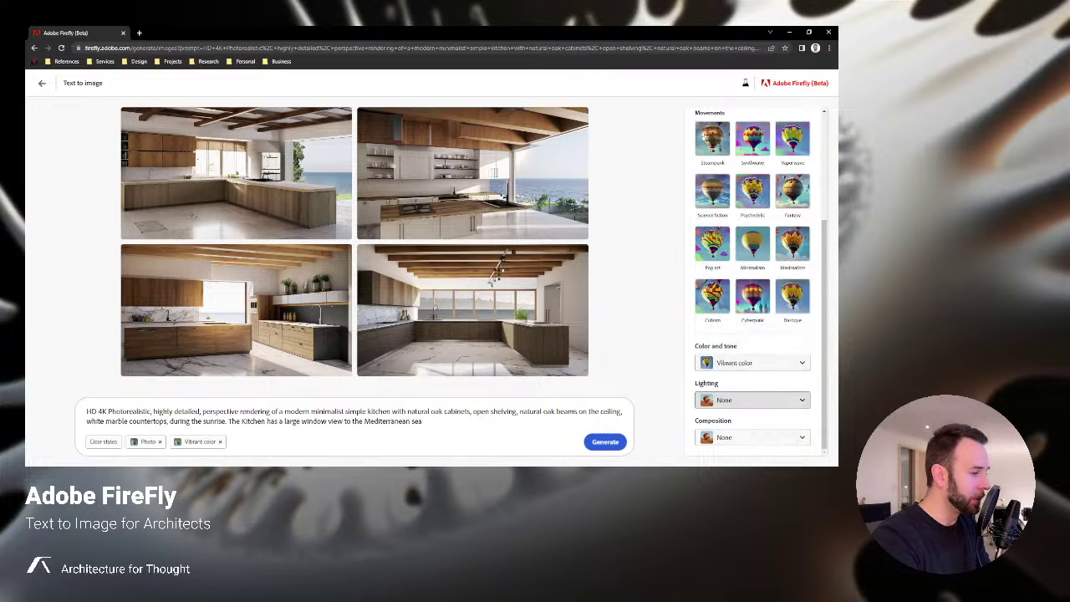
pyautogui.click(752, 400)
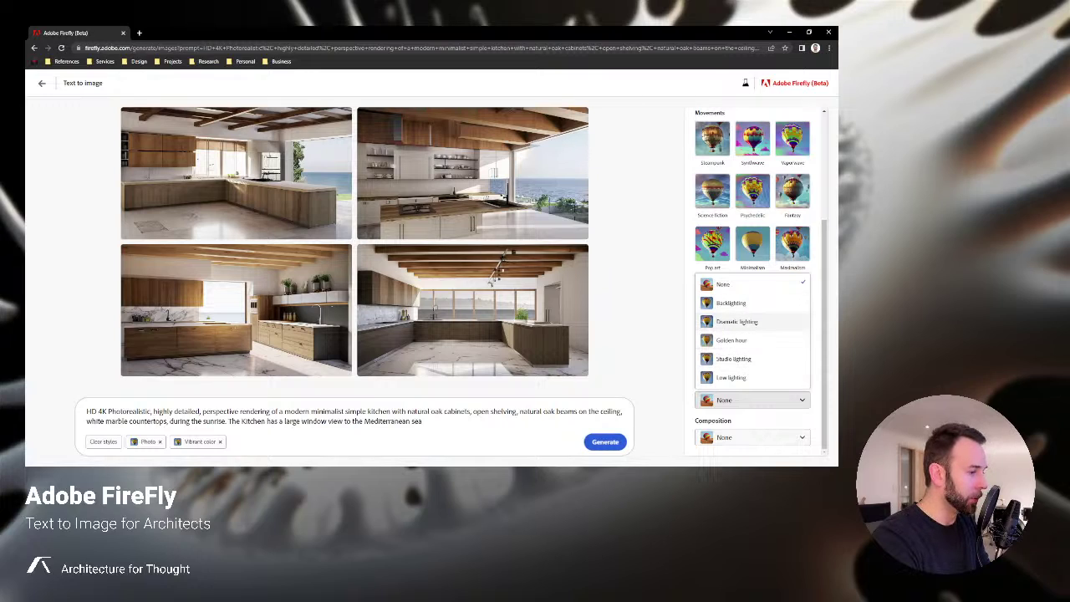
pyautogui.click(731, 339)
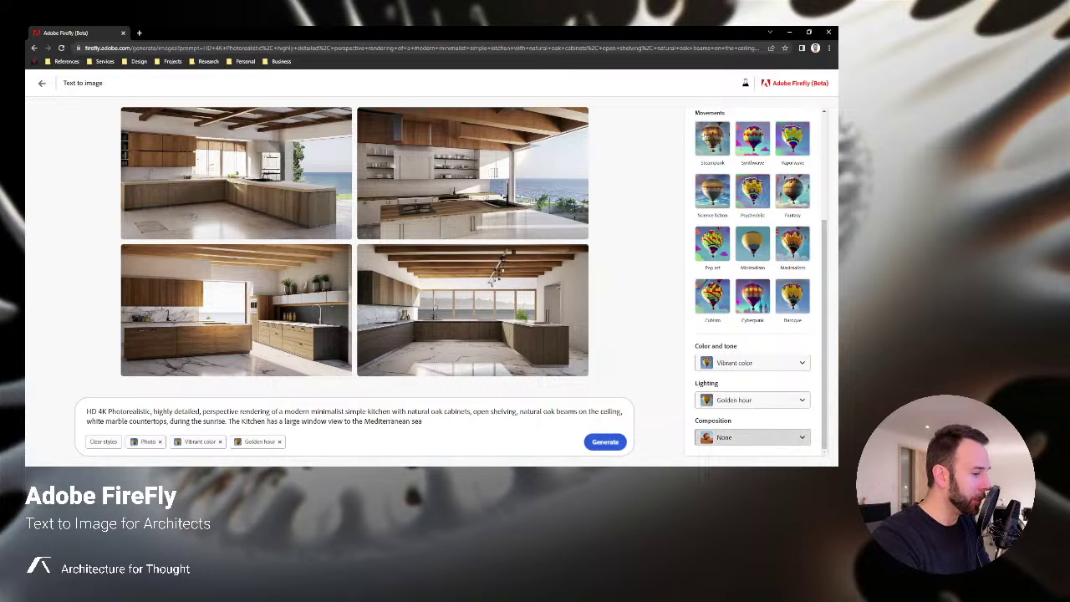
pyautogui.click(752, 437)
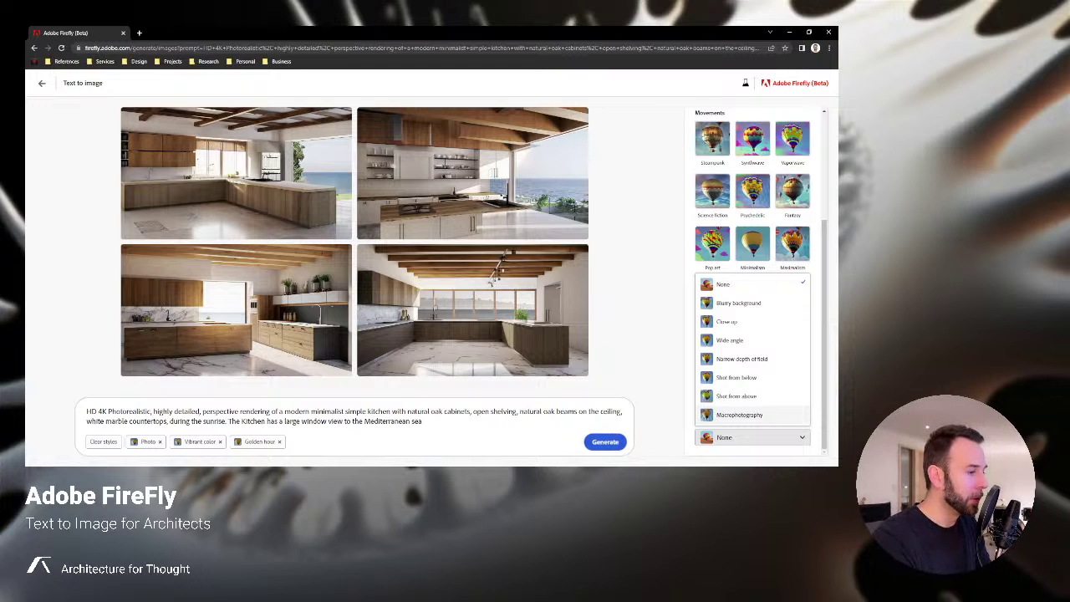
pyautogui.click(729, 340)
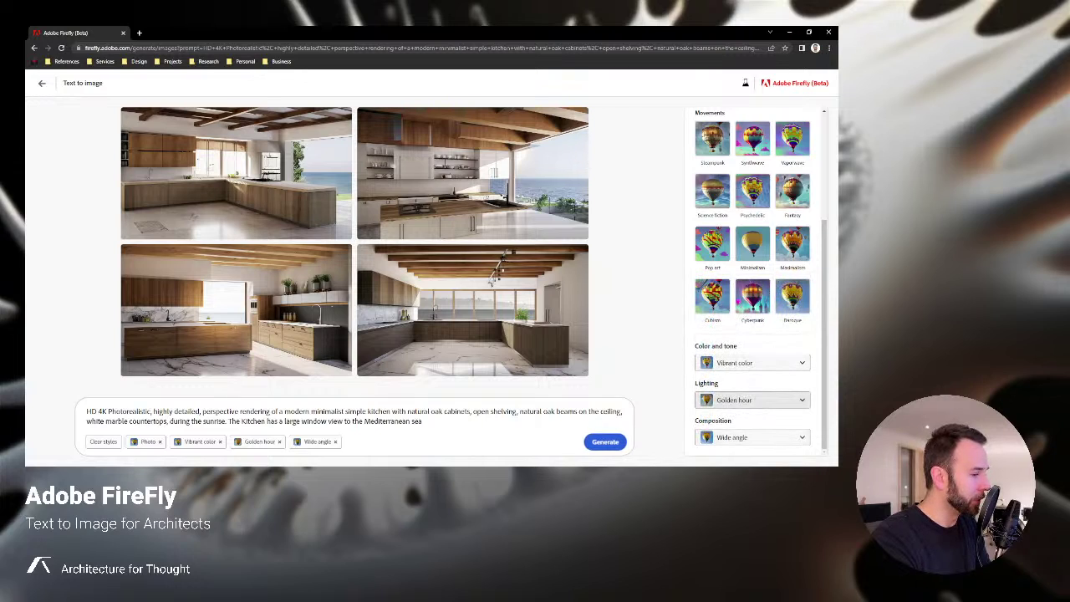
# Generate the Vibrant, Golden hour, Wide angle kitchen photos and view the top-left one full size
pyautogui.click(616, 435)
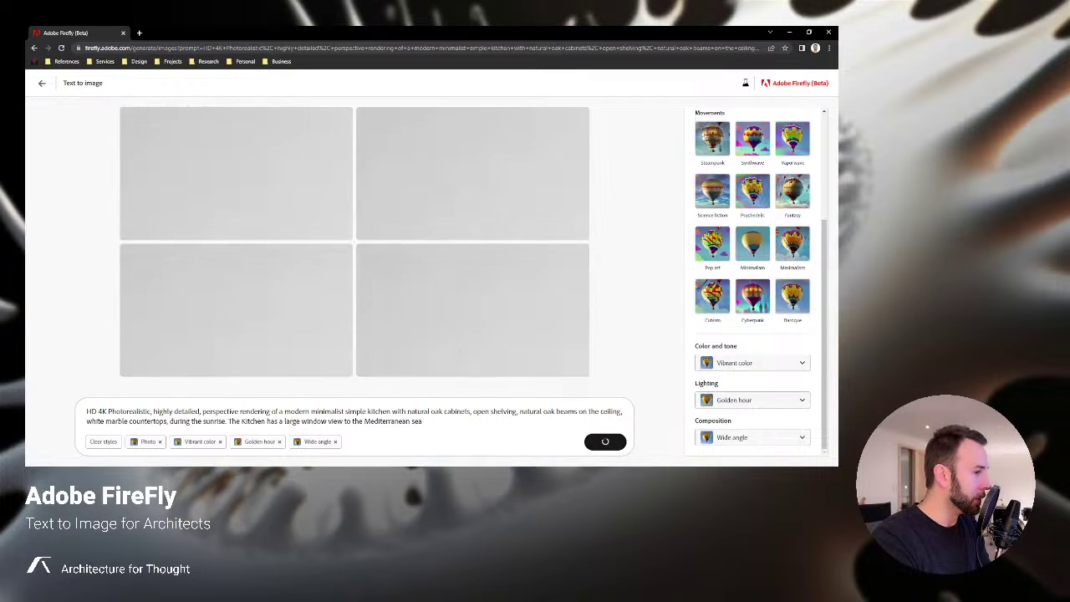
pyautogui.scroll(4, 752, 282)
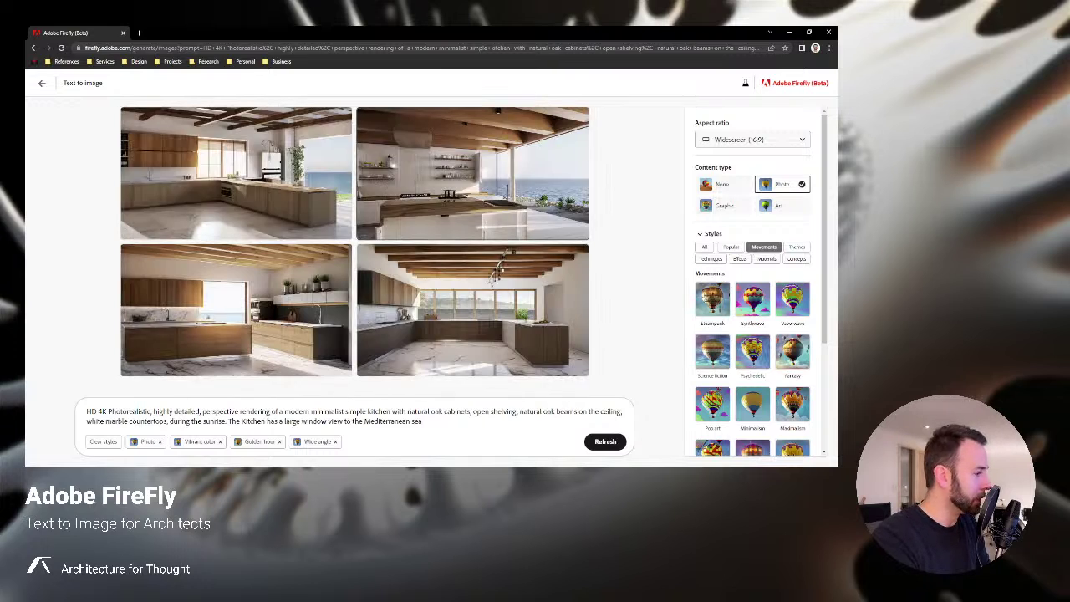
pyautogui.click(235, 168)
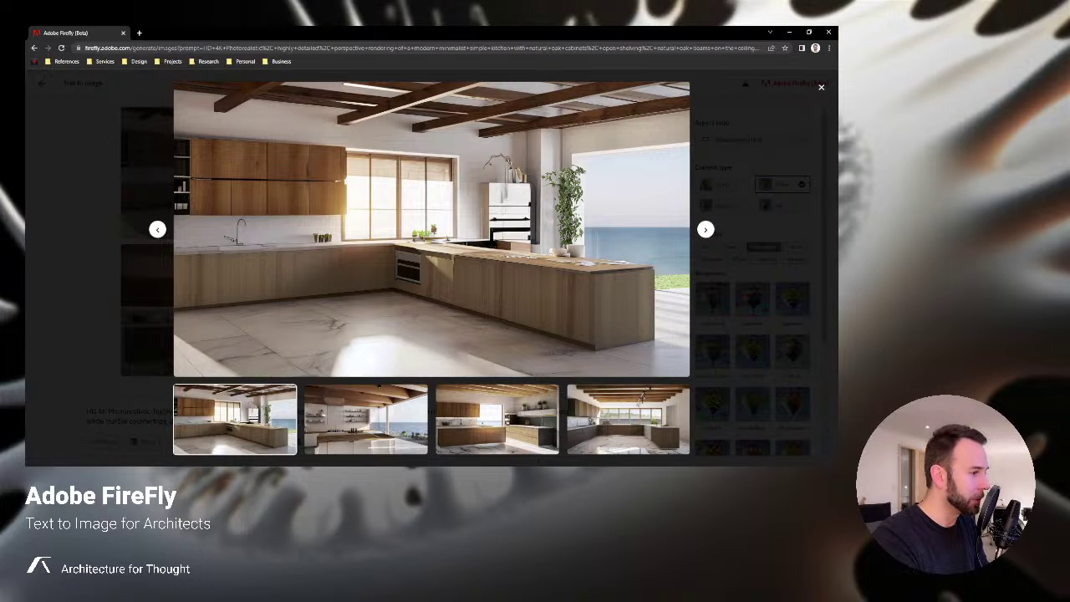
# Step through all four sunlit kitchen renders at full size, then close the viewer
pyautogui.press('Right')
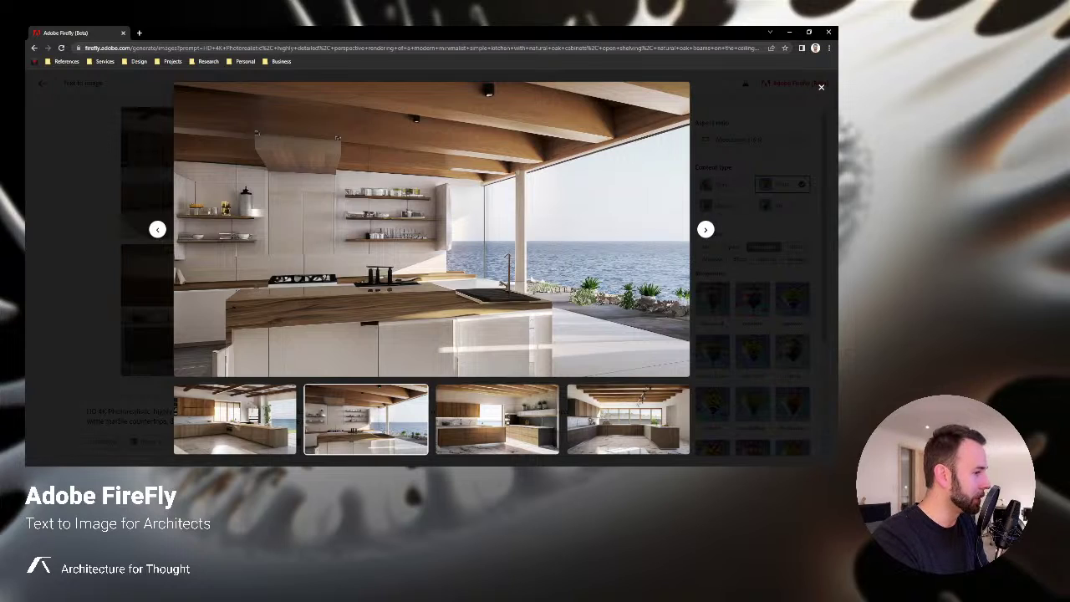
pyautogui.press('Right')
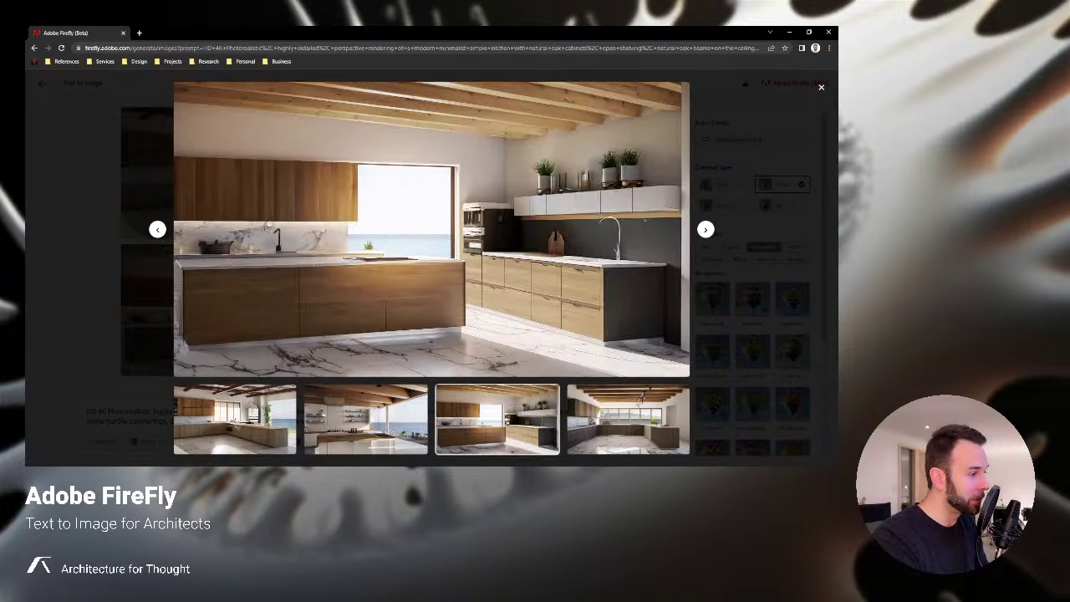
pyautogui.press('Right')
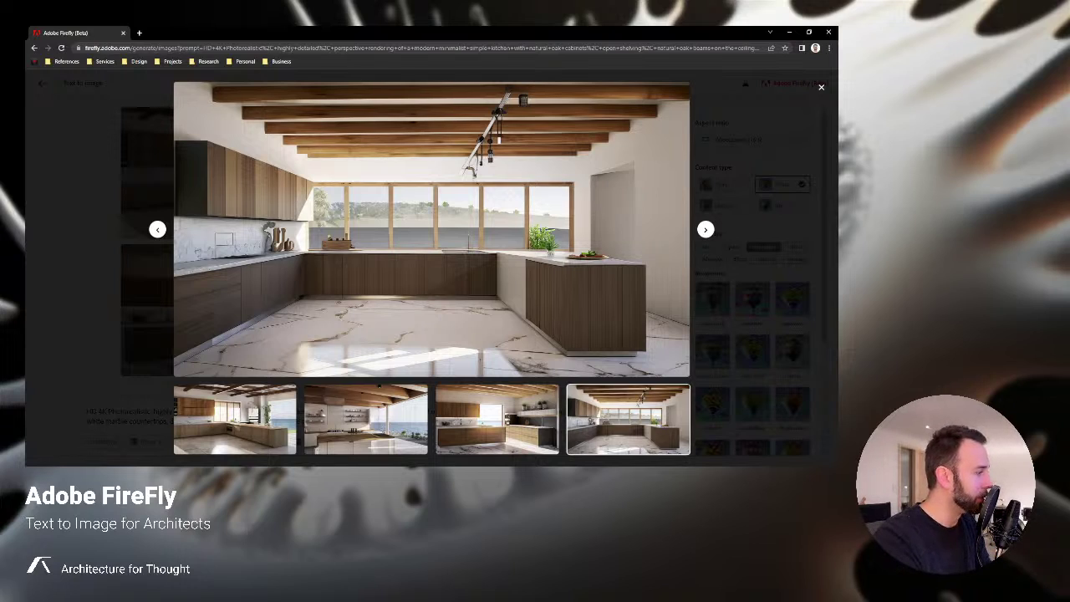
pyautogui.press('Right')
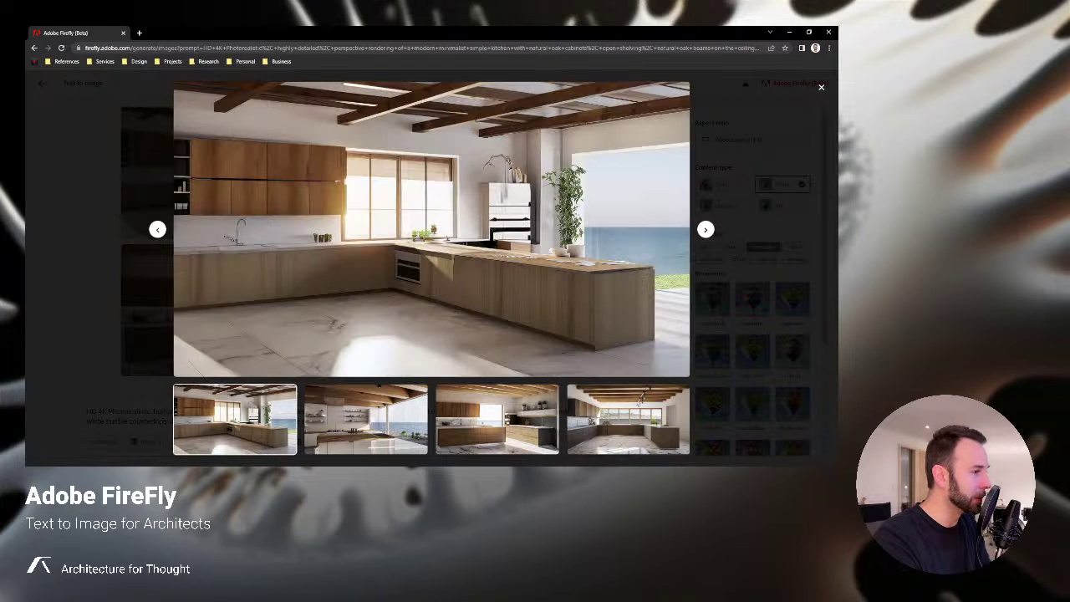
pyautogui.press('Escape')
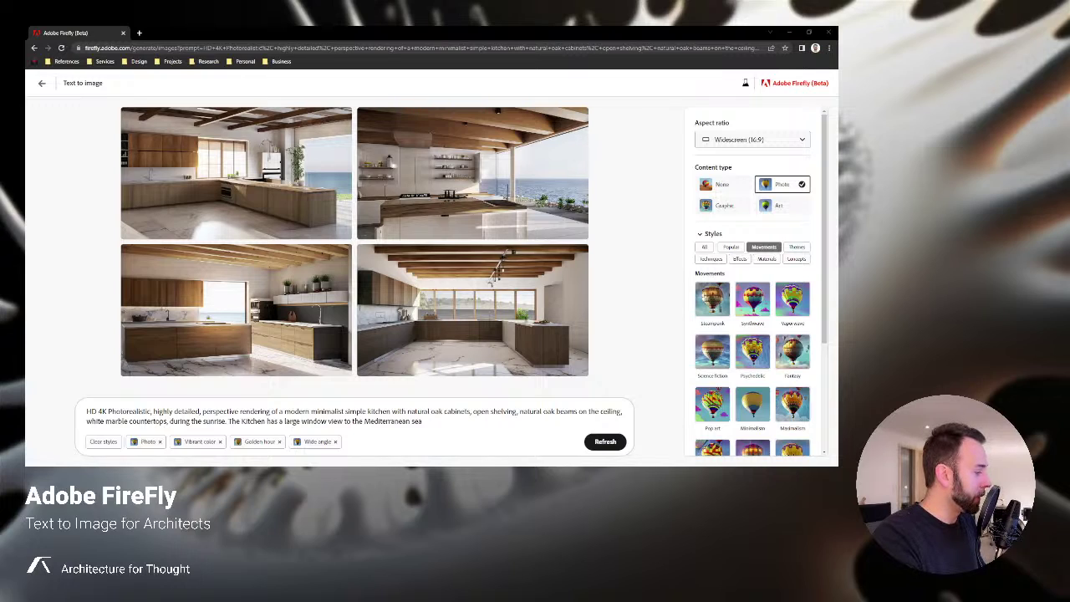
# Replace the kitchen prompt with the futuristic curvilinear terracotta-arch living-space prompt and generate
pyautogui.hotkey('ctrl', 'a')
pyautogui.write('an 8K HD highly detailed, hyper realistic cinematic photo of a futuristic, curvilinear, minimal interior living space, cathedral, terracotta clay, arches, tall intricate ornamental ceilings, white stucco, curved glass, lush prairie landscape , artificial lighting, green ivy, lush green botanicals, plants, succulents, all white environment, foggy')
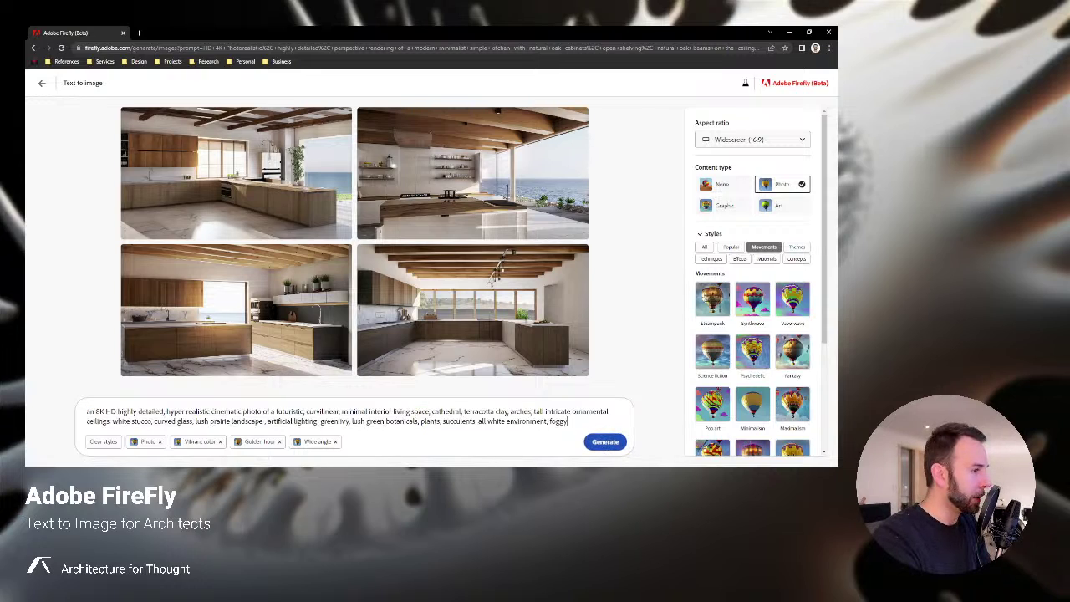
pyautogui.press('Return')
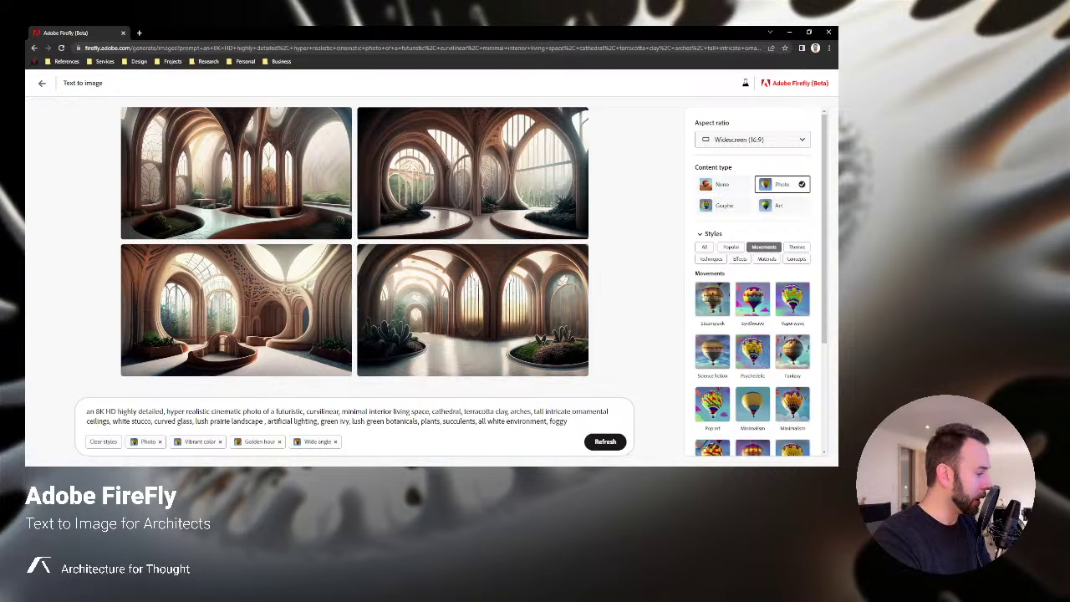
# Open the top-left curvilinear interior full size and page through to the fourth image
pyautogui.moveTo(236, 167)
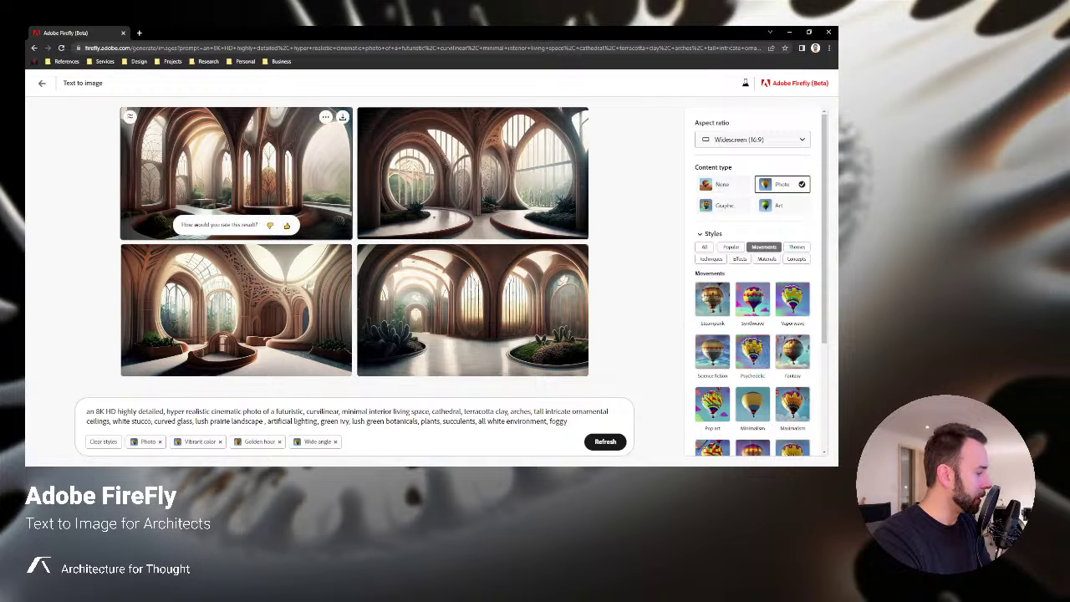
pyautogui.click(235, 167)
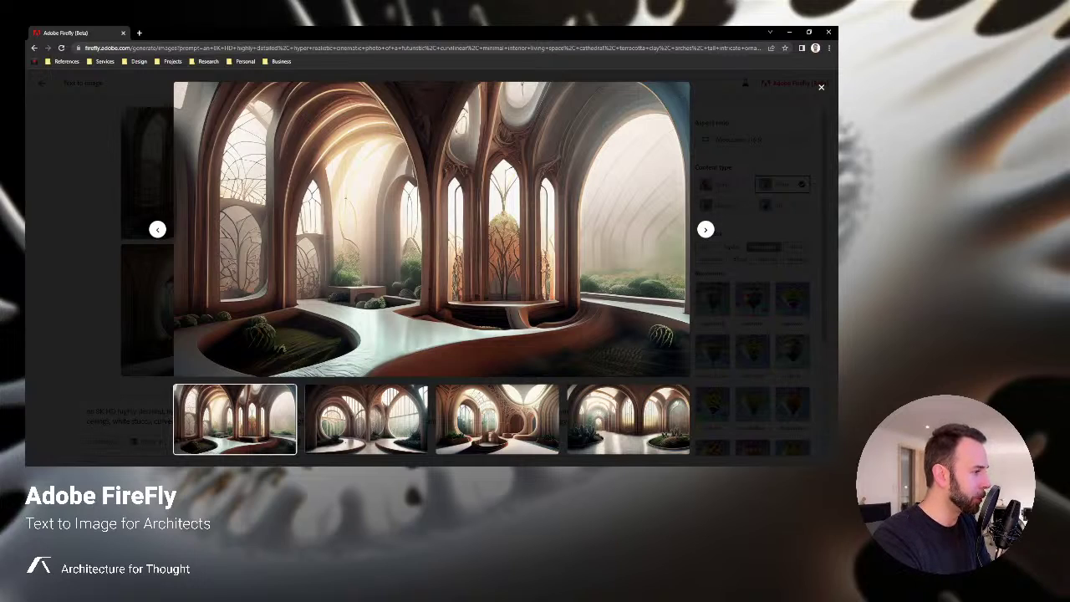
pyautogui.press('Right')
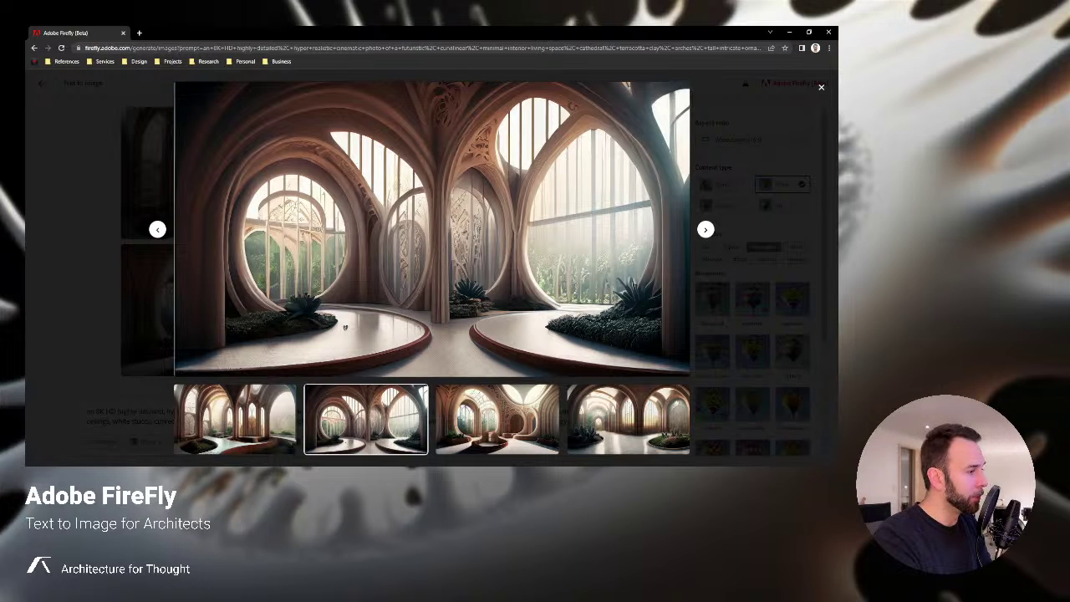
pyautogui.press('Right')
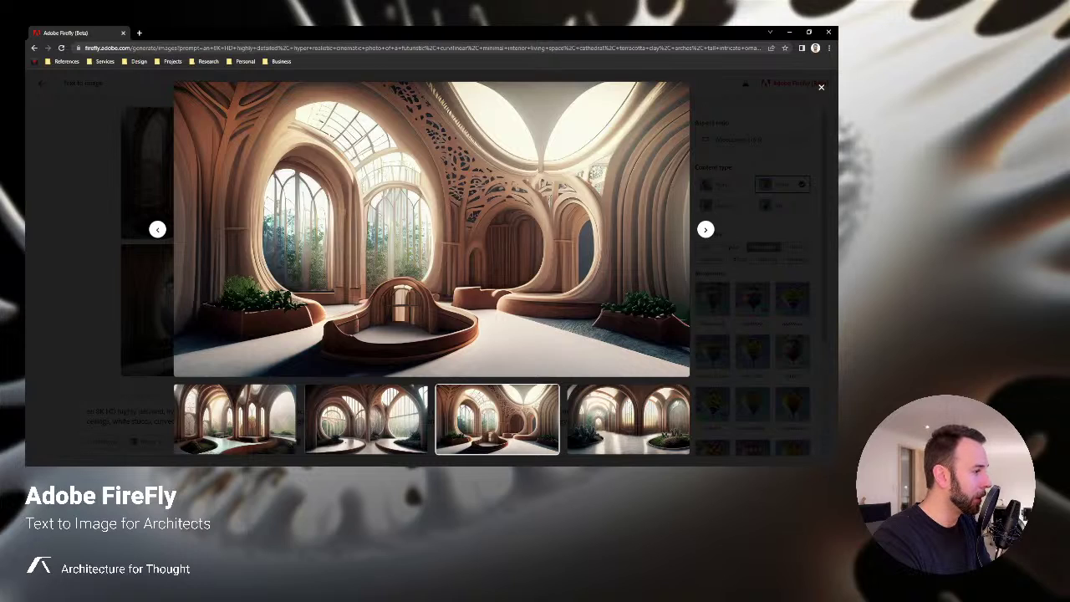
pyautogui.press('Right')
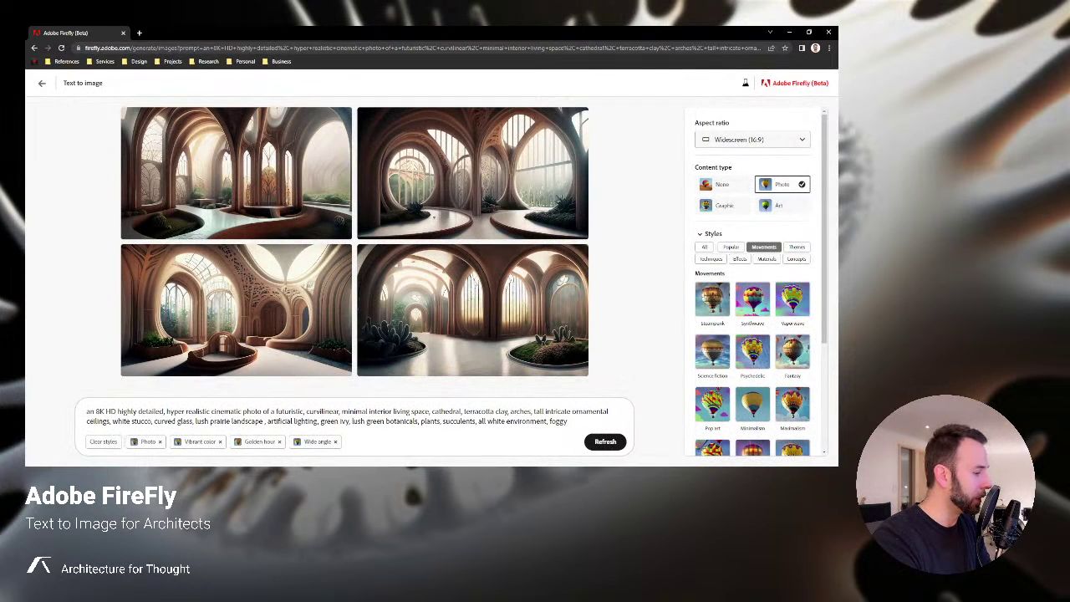
# Delete the prompt's opening words and its 'cathedral' through 'foggy' ending, then generate from the shortened prompt
pyautogui.moveTo(569, 422); pyautogui.dragTo(431, 411)
pyautogui.press('BackSpace')
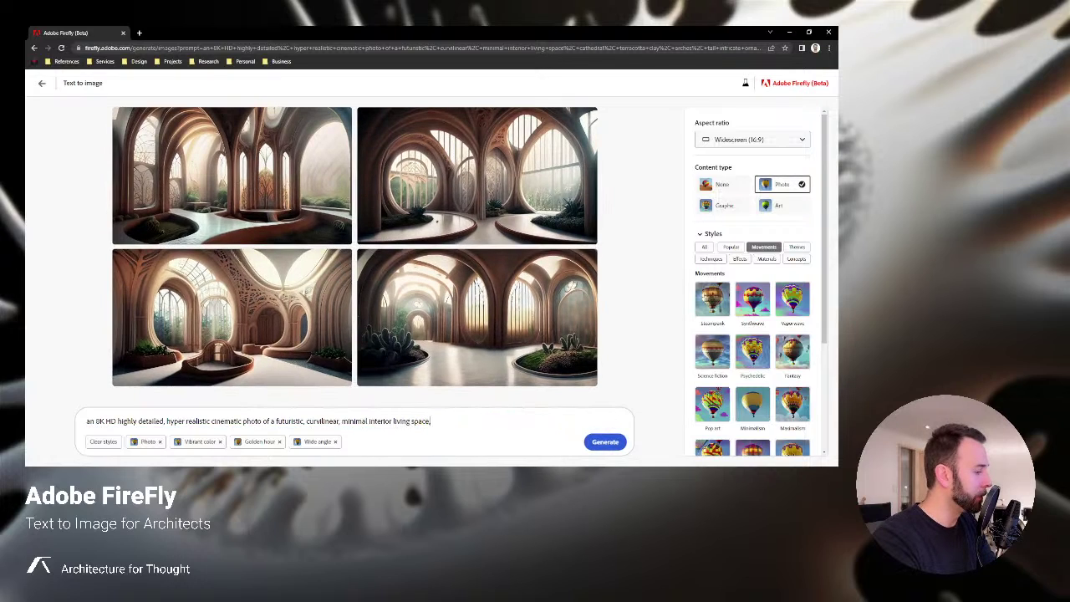
pyautogui.moveTo(306, 421); pyautogui.dragTo(86, 421)
pyautogui.press('BackSpace')
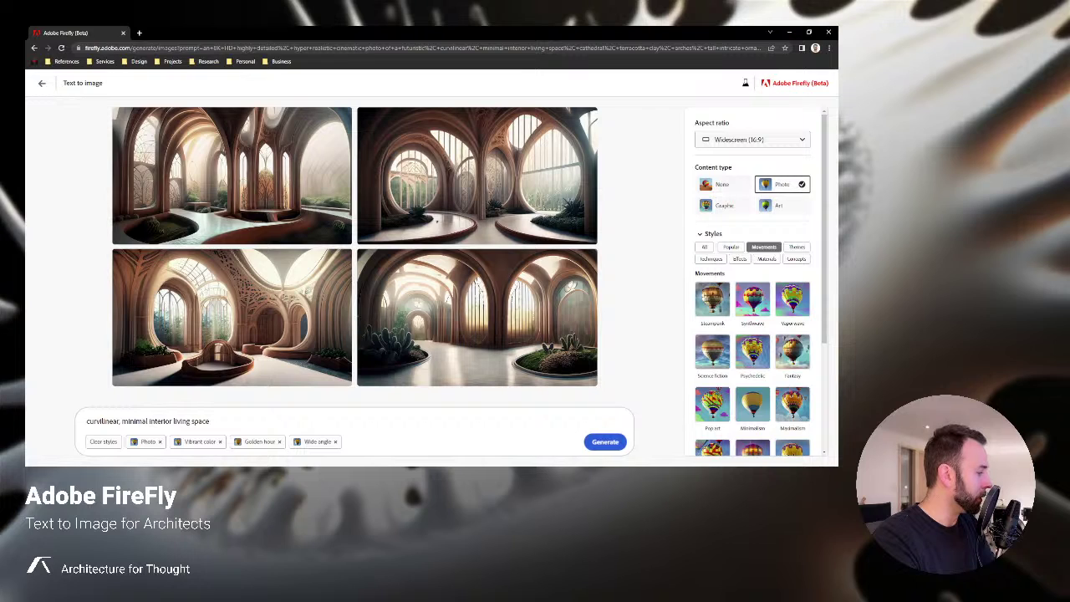
pyautogui.press('Return')
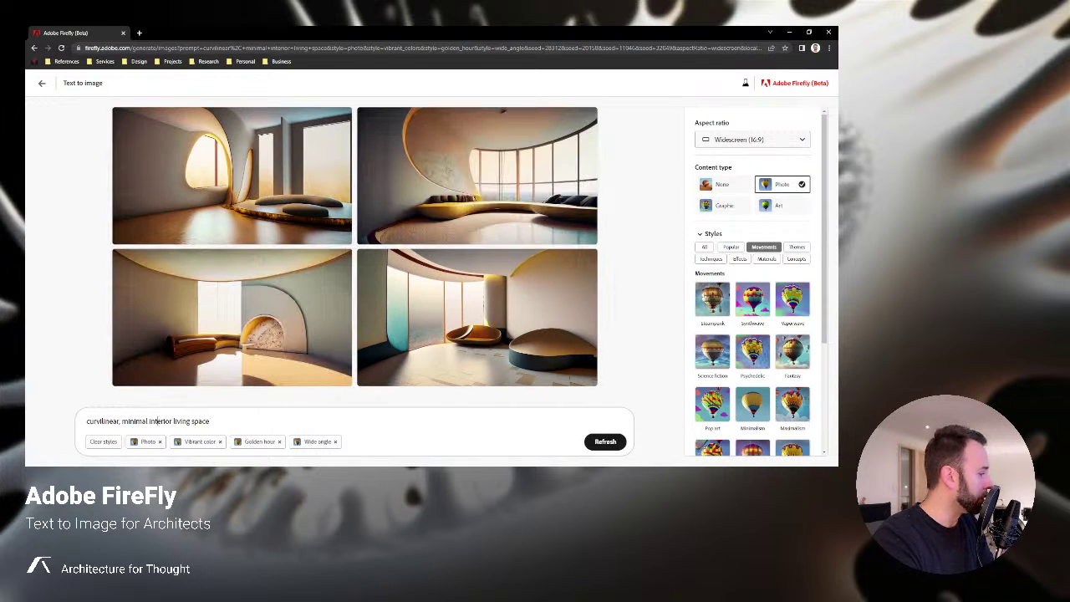
# Reduce the prompt to the single word 'space' and generate planet images
pyautogui.hotkey('shift', 'Home')
pyautogui.press('BackSpace')
pyautogui.press('Delete')
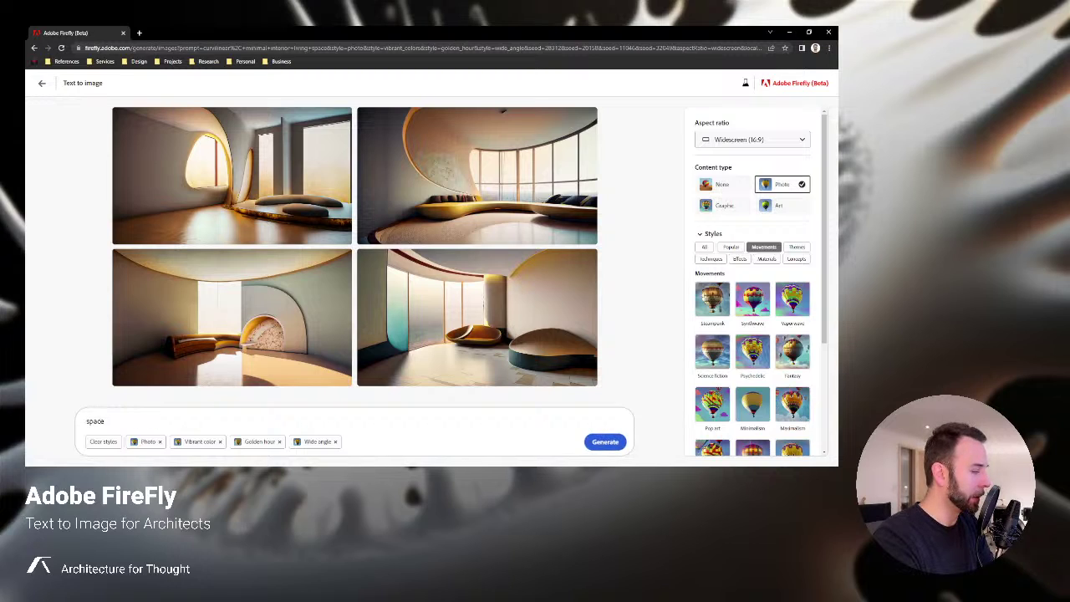
pyautogui.press('Return')
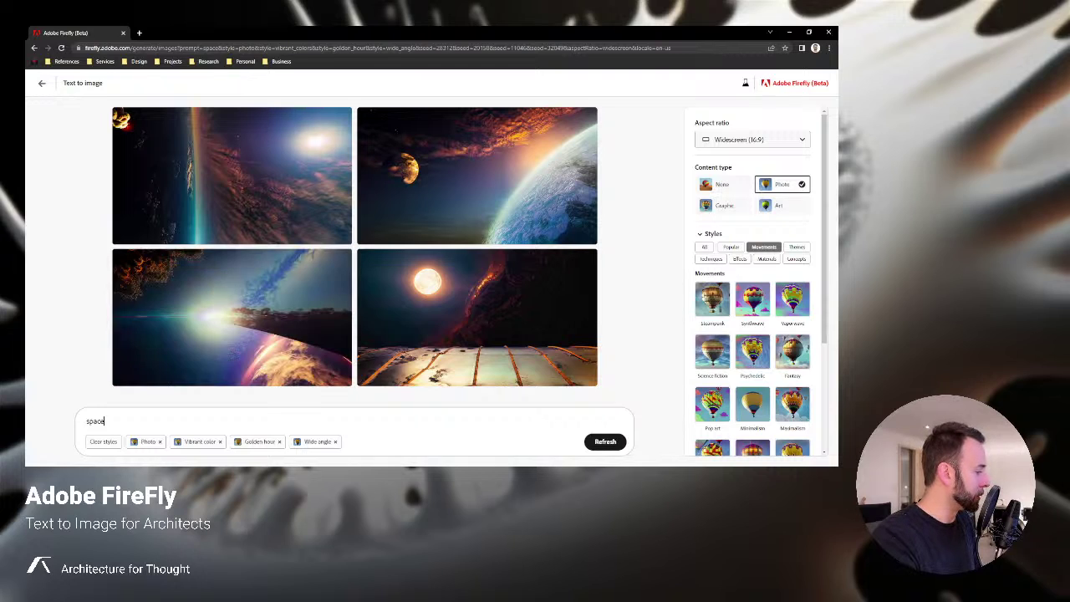
# Replace 'space' with the contemporary orthogonal cedar-and-concrete villa prompt and generate
pyautogui.hotkey('ctrl', 'a')
pyautogui.write('an 8K HD highly detailed, hyper realistic cinematic photo of a contemporary, modern, futuristic, orthogonal, grand, architectural villa, large glass windows, cedar wood accent walls, textured white concrete, white metal panels, artificial lighting, accent lighting, native prairie landscaping, California sunrise, foggy, beautiful')
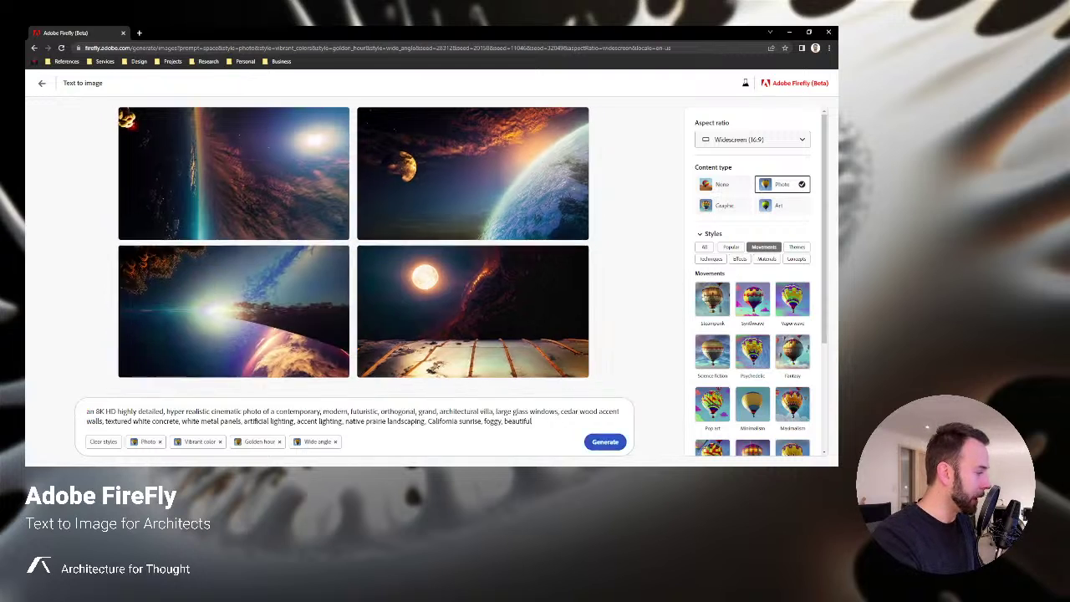
pyautogui.press('Return')
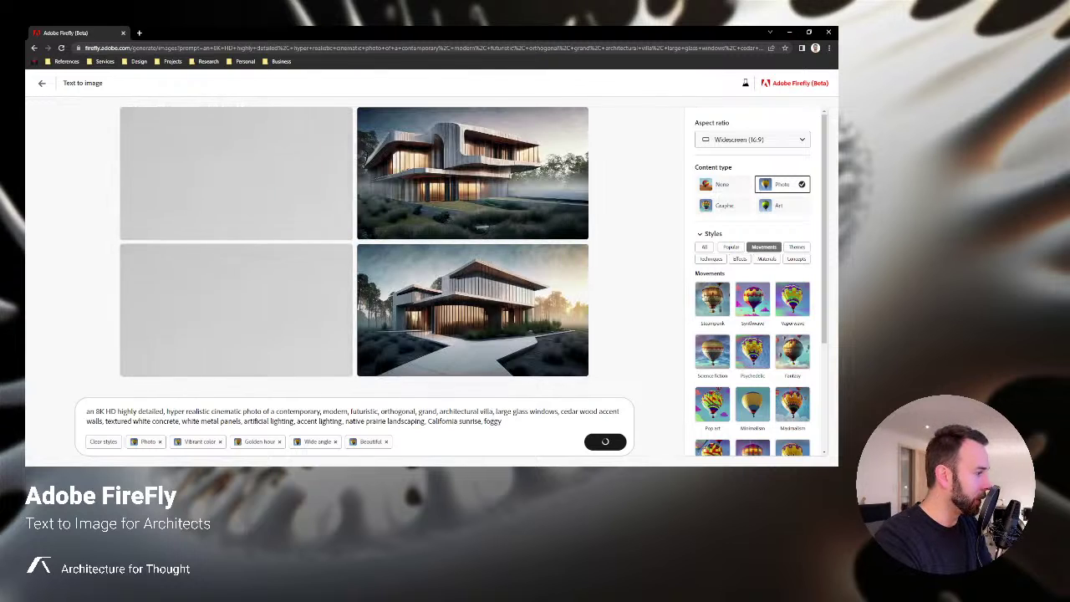
pyautogui.moveTo(473, 309)
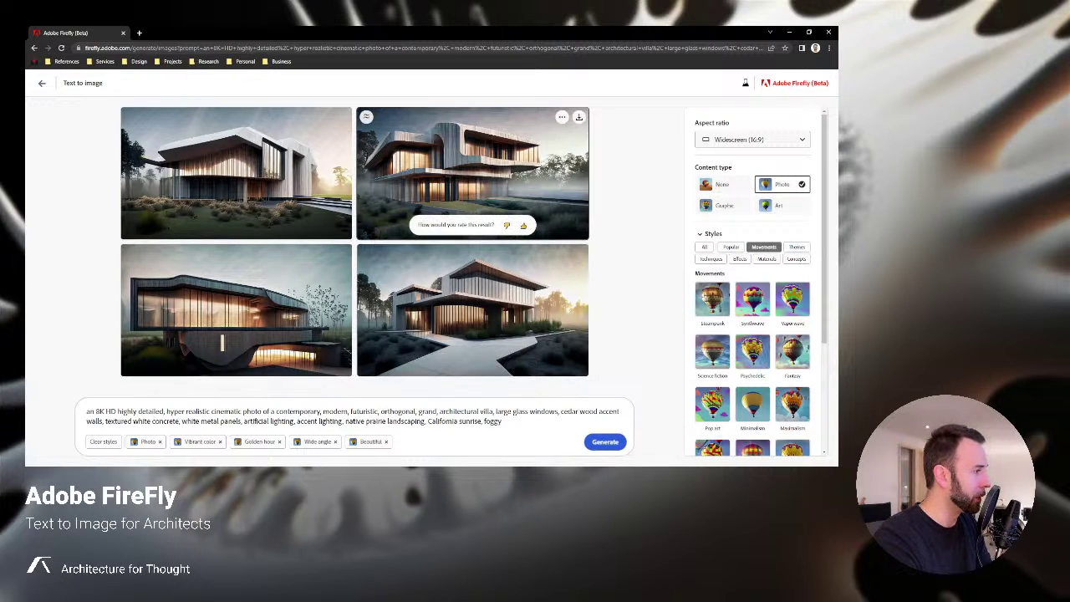
# Generate variations similar to the top-right villa, then start downloading that image
pyautogui.click(366, 116)
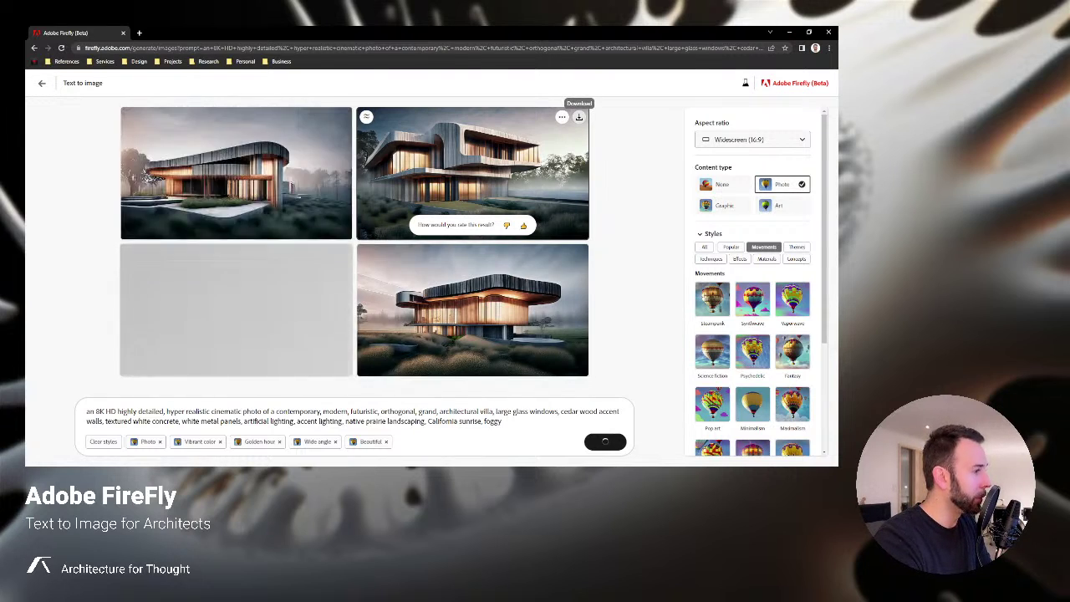
pyautogui.click(578, 117)
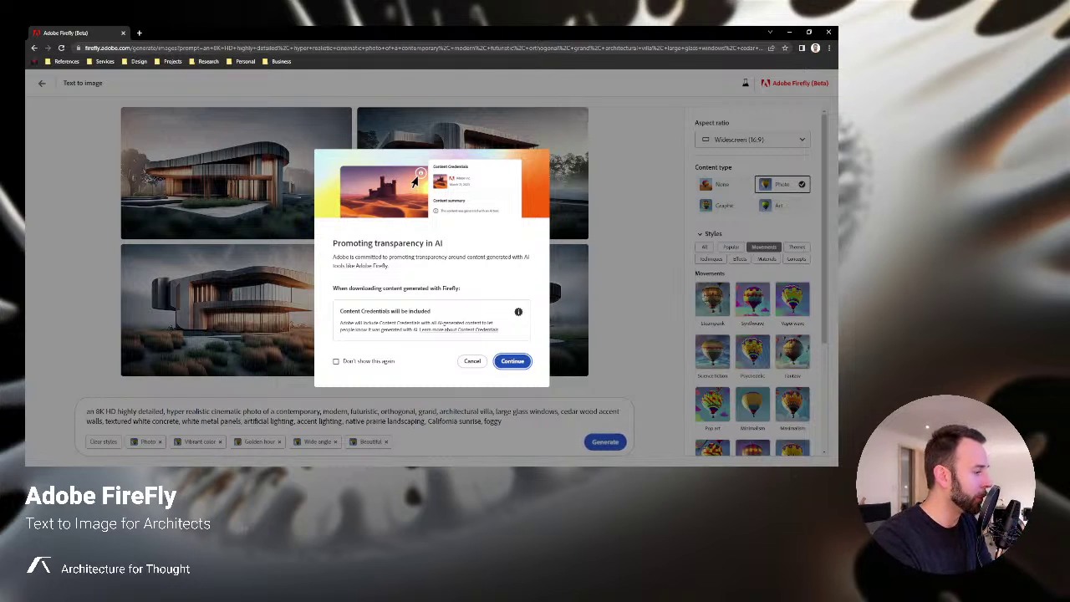
# Accept the Content Credentials notice to download the villa JPG
pyautogui.press('Return')
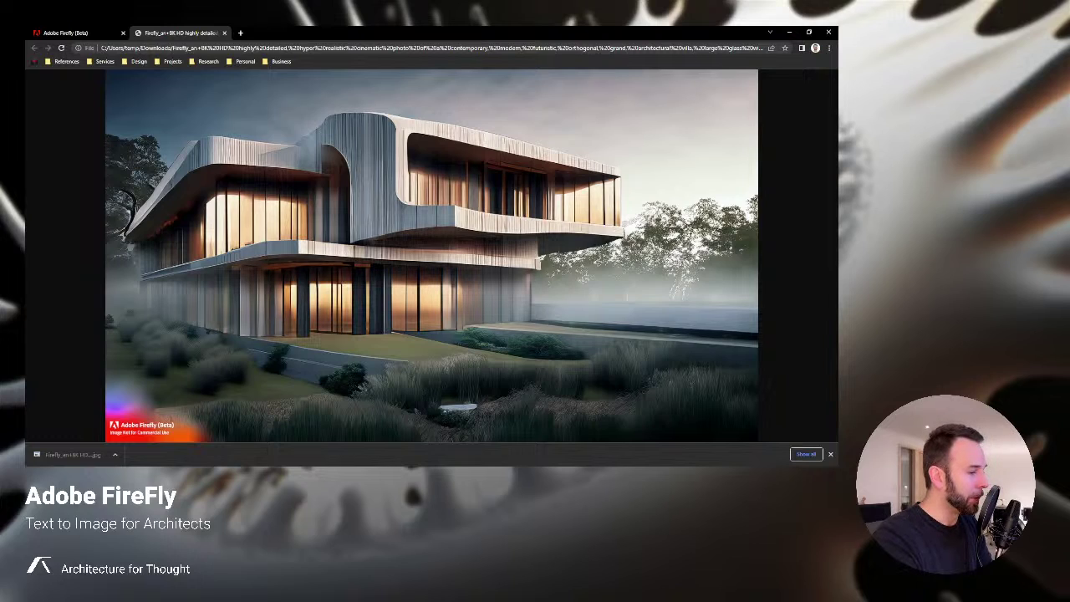
# Dismiss Chrome's downloads notice and close the villa image tab
pyautogui.click(830, 454)
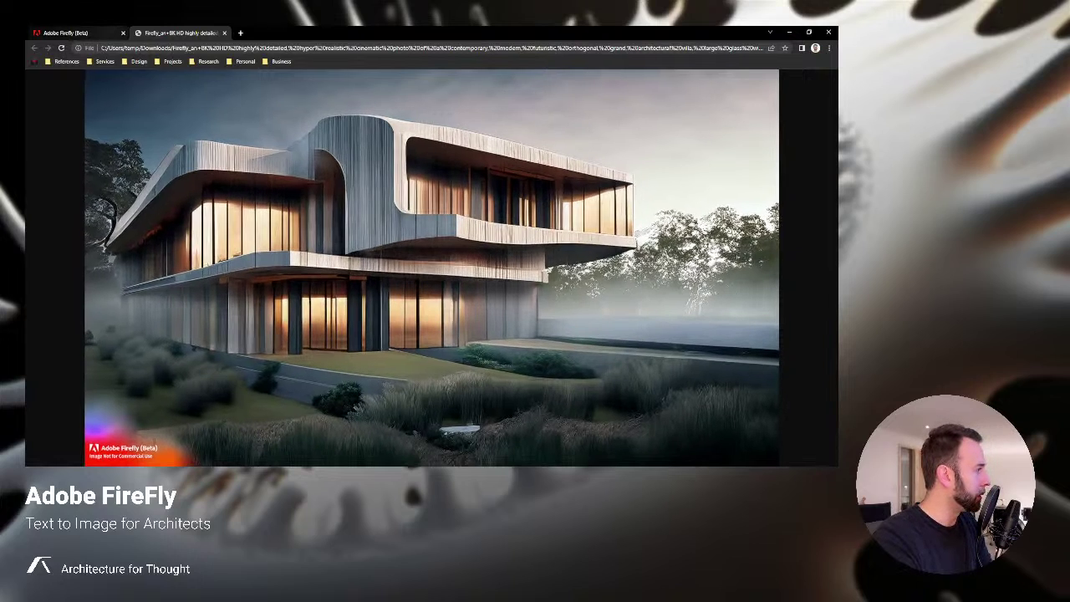
pyautogui.click(224, 33)
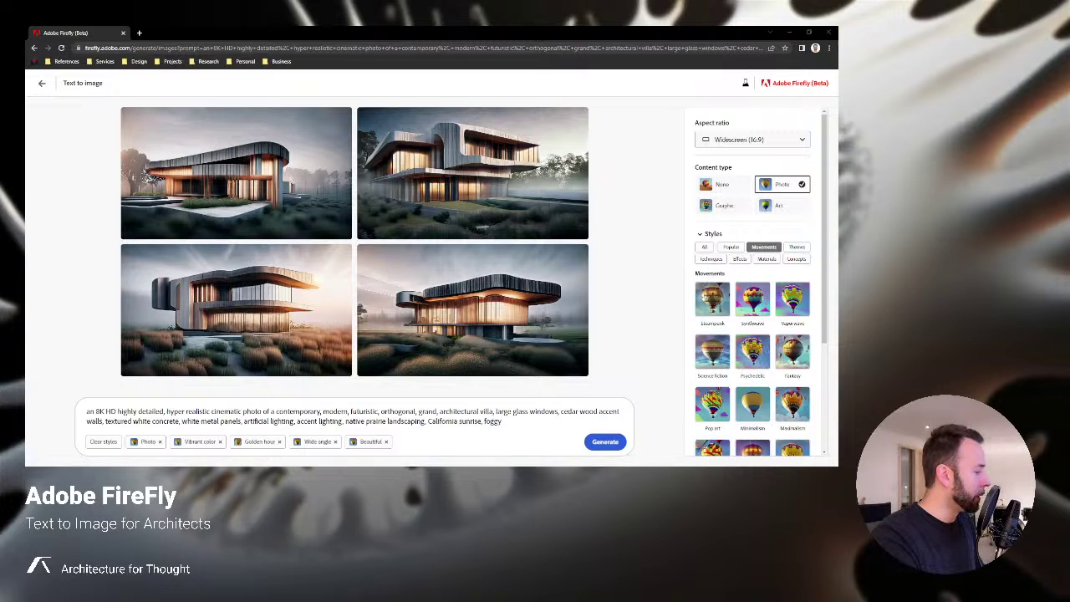
# Replace the prompt with the minimal, organic, sculptural curvilinear villa description and generate
pyautogui.moveTo(502, 421); pyautogui.dragTo(85, 411)
pyautogui.write('an 8K HD highly detailed, hyper realistic cinematic photo of a modern, minimal, organic, sculptural, fluid, smooth, high-end, expensive, curvilinear, epic, architectural villa, large glass windows, white concrete walls, cedar wood accent walls, white metal panels, artificial lighting, accent lighting, native prairie landscaping, California sunrise, foggy')
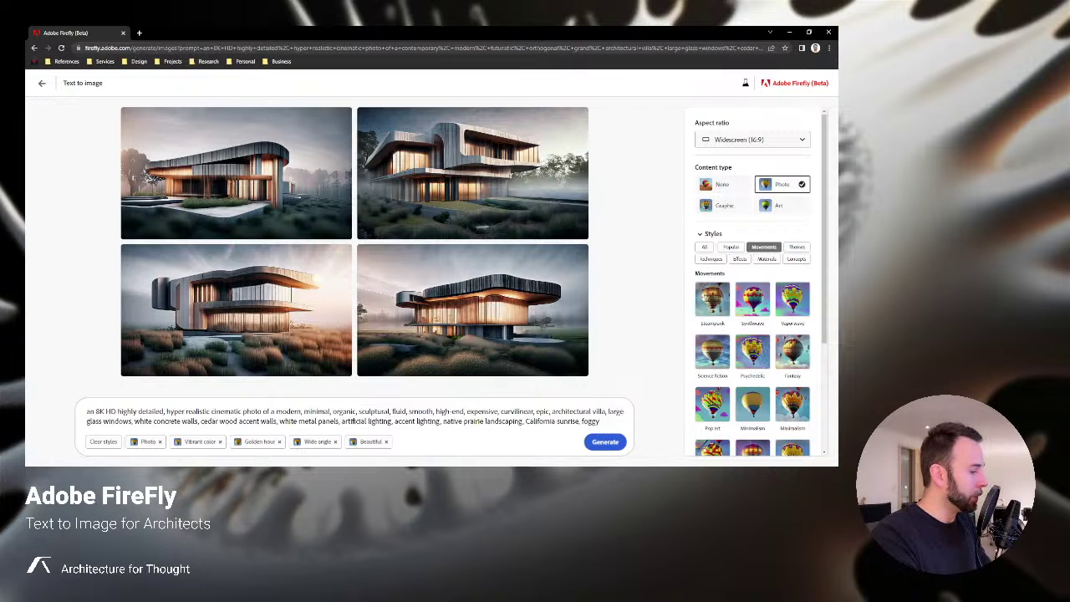
pyautogui.click(619, 441)
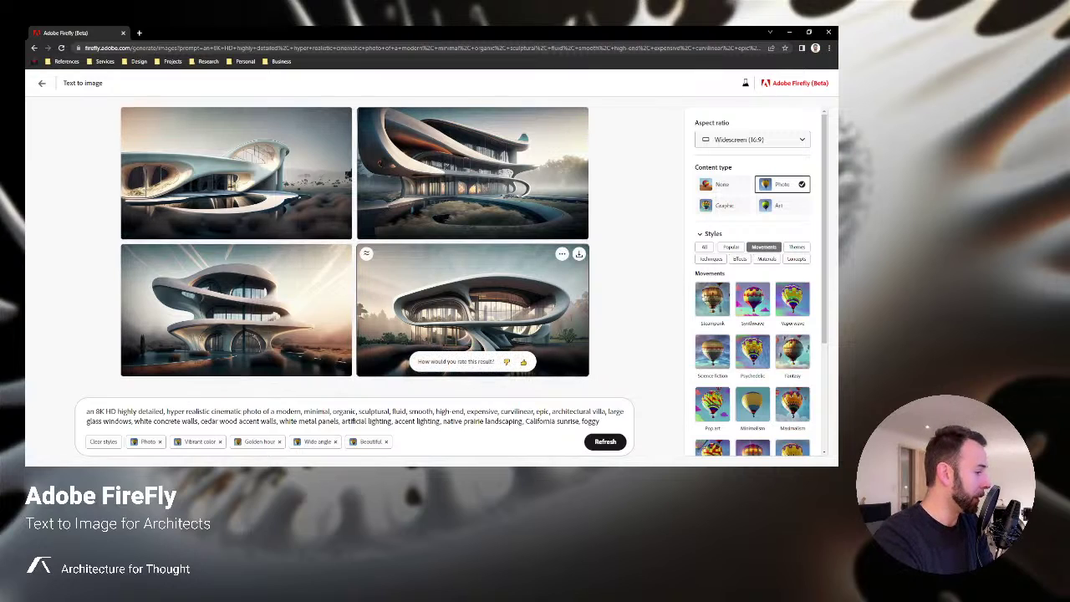
# Enlarge the bottom-right curvilinear villa for a closer look, then bring up its Options menu
pyautogui.click(472, 301)
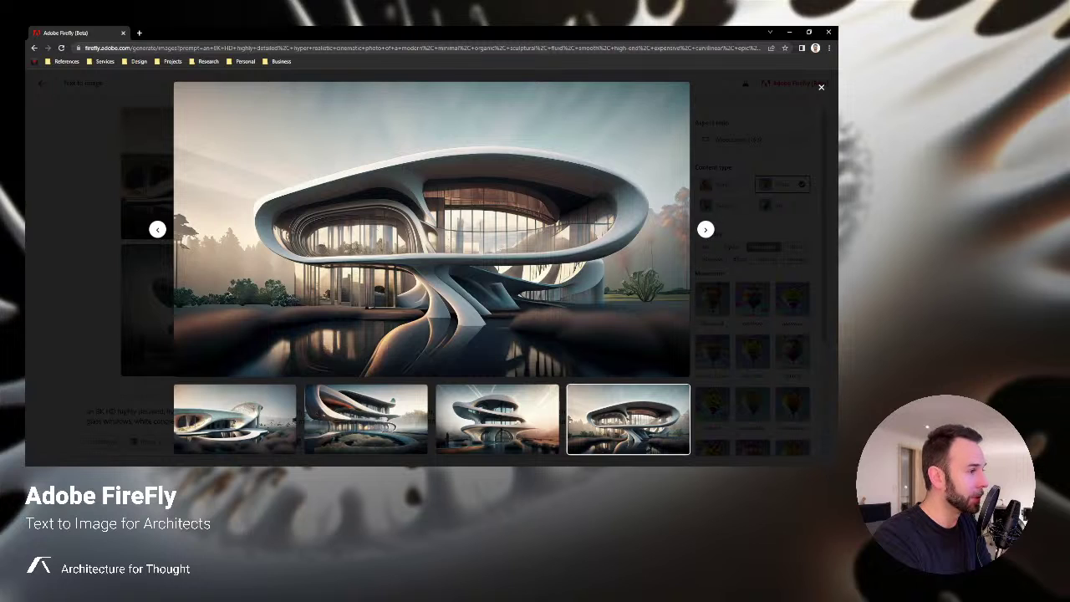
pyautogui.press('Escape')
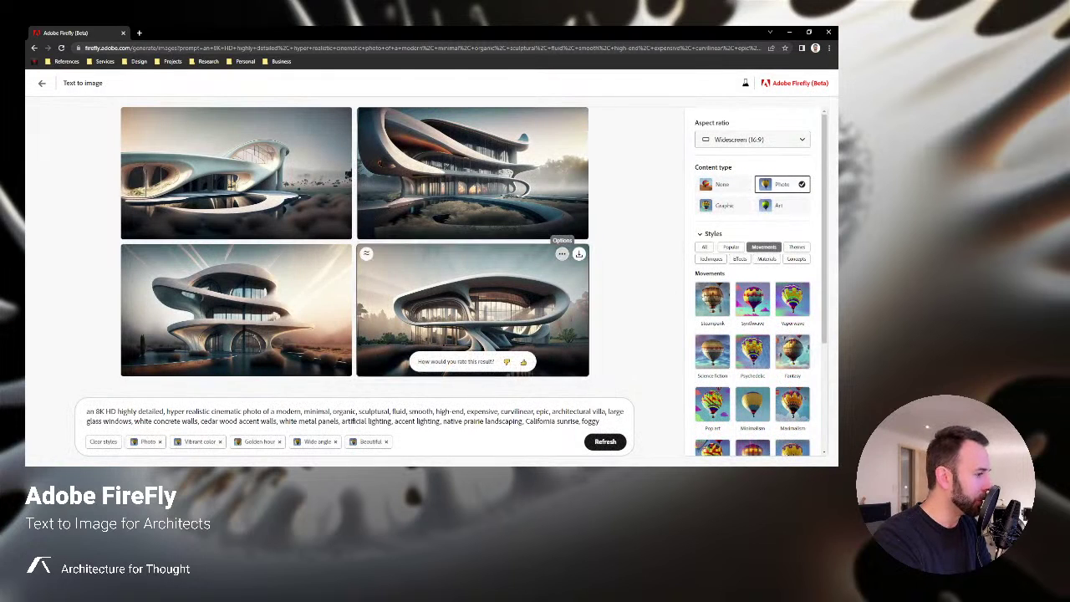
pyautogui.click(562, 254)
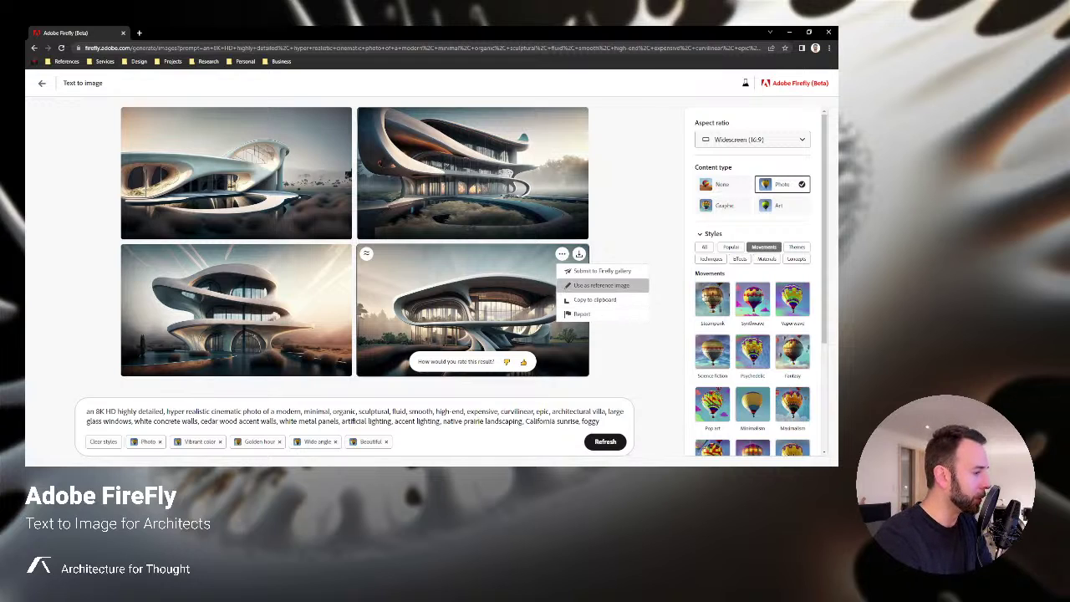
# Use the bottom-right villa as the reference image and adjust the Reference image/Prompt balance
pyautogui.click(601, 285)
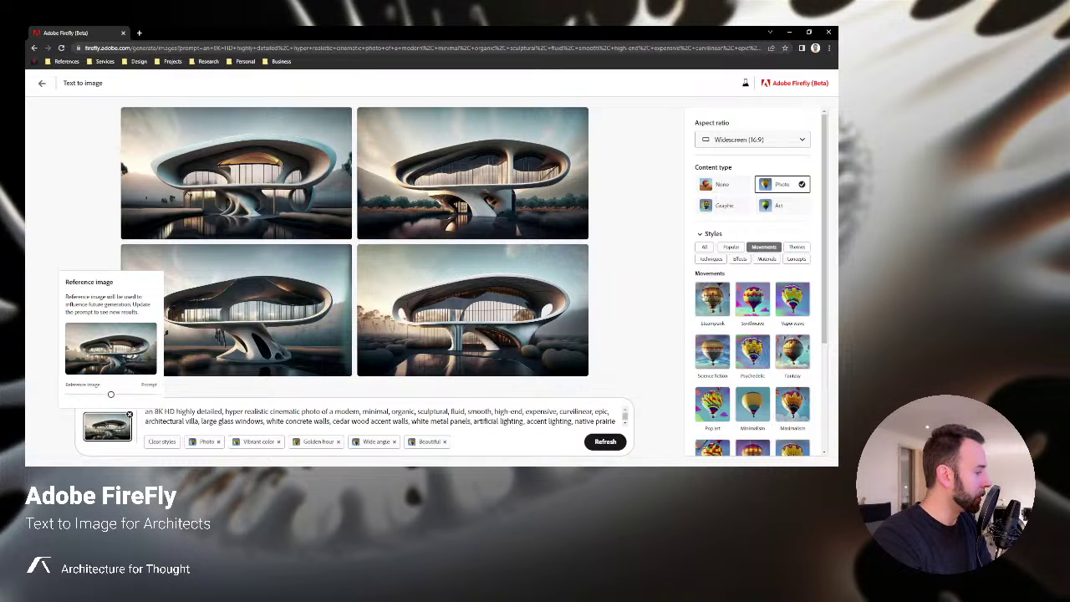
pyautogui.moveTo(110, 394); pyautogui.dragTo(134, 393)
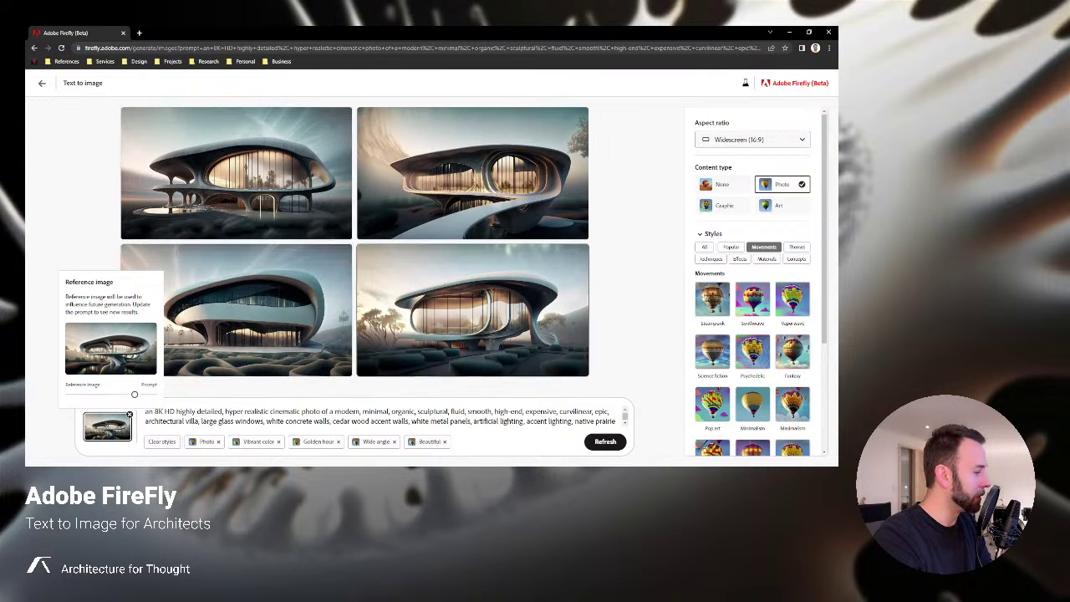
# Replace the prompt with 'a modern orthogonal architectural villa in Santorini' and generate
pyautogui.doubleClick(380, 421)
pyautogui.hotkey('ctrl', 'a')
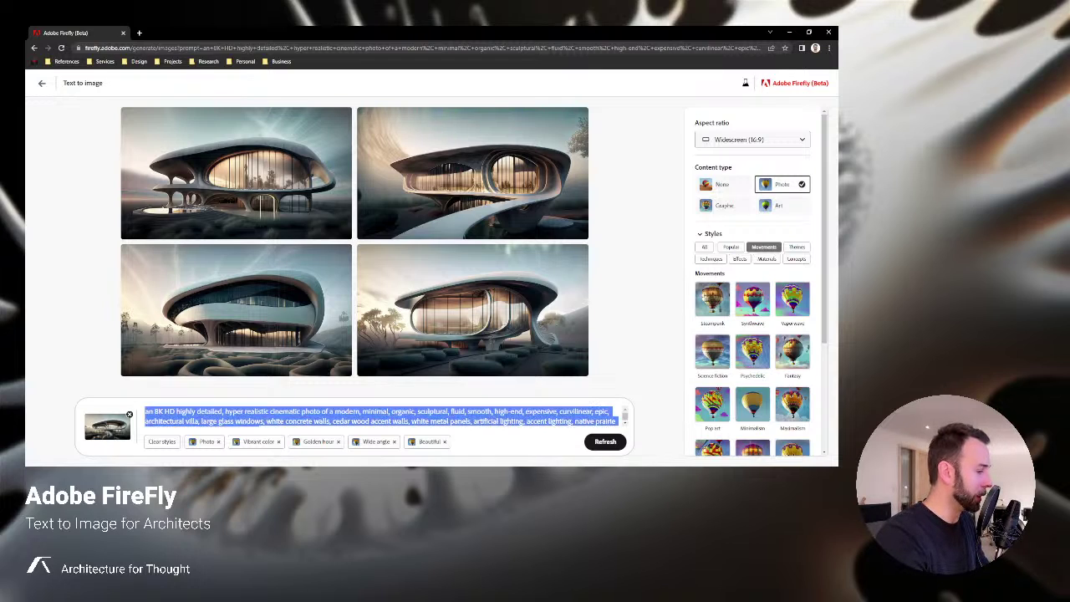
pyautogui.press('BackSpace')
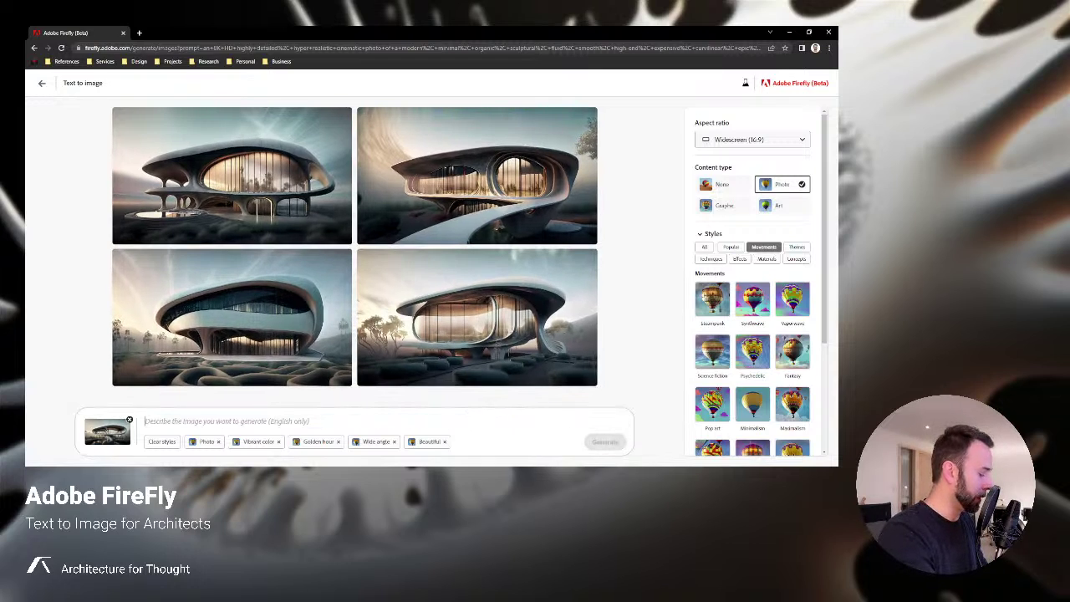
pyautogui.write('a')
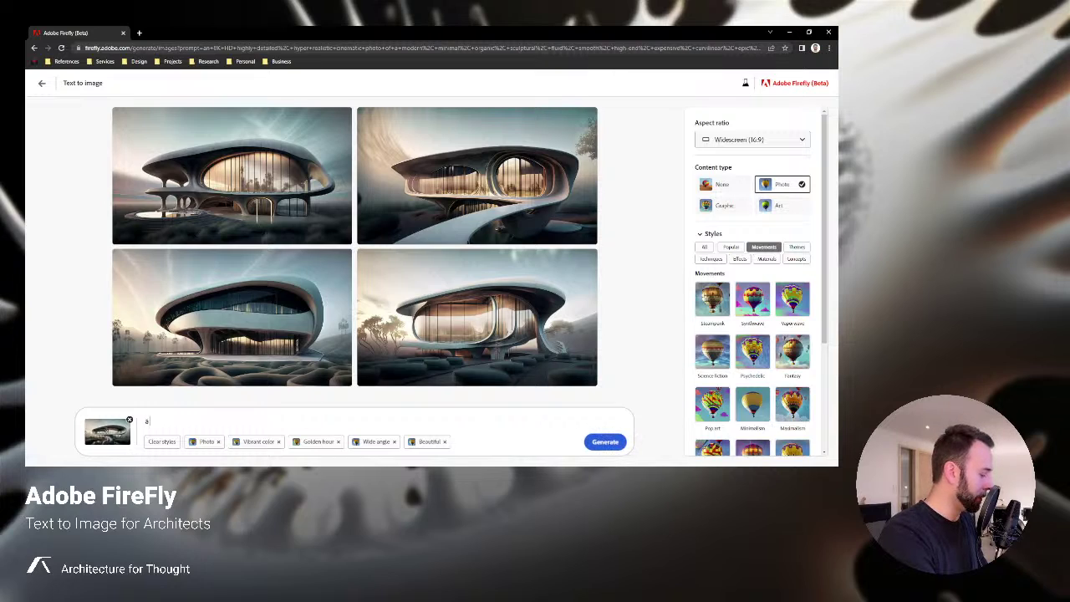
pyautogui.write(' modern orth')
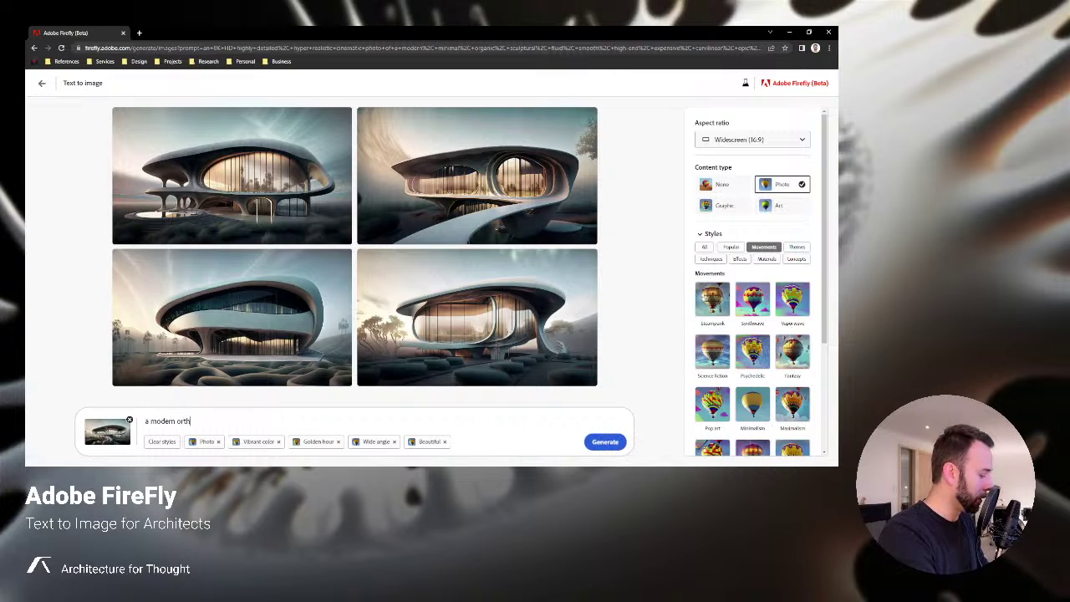
pyautogui.write('angonal a')
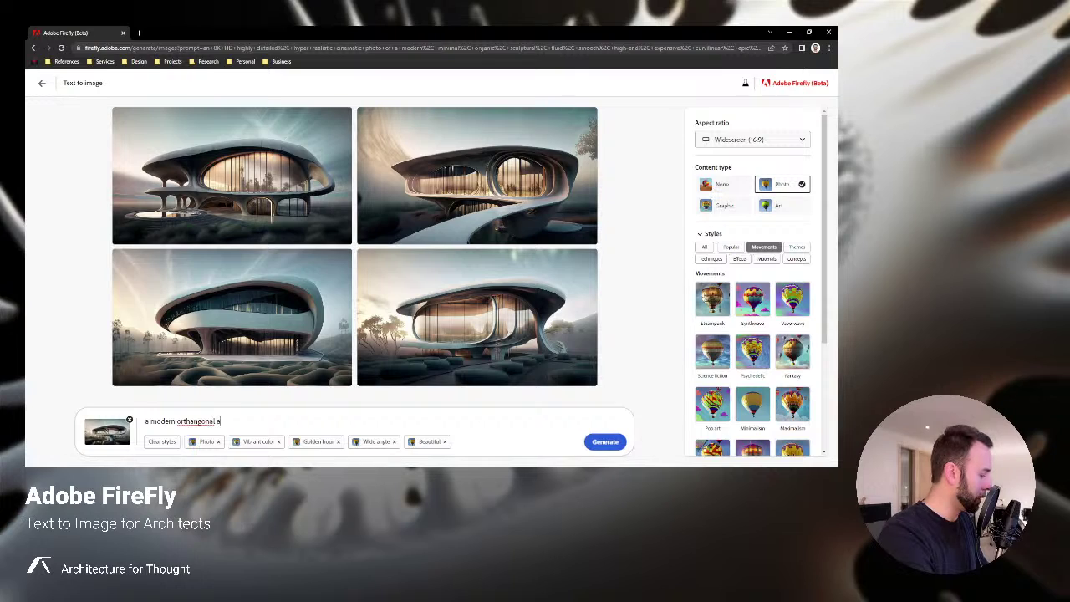
pyautogui.write('rchitectural')
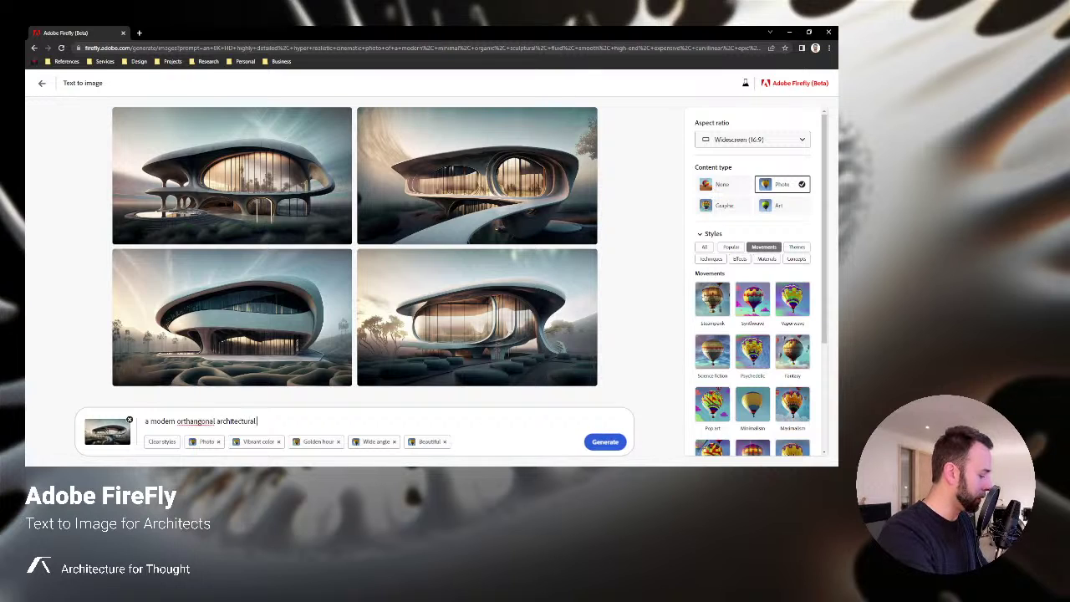
pyautogui.write(' villa in')
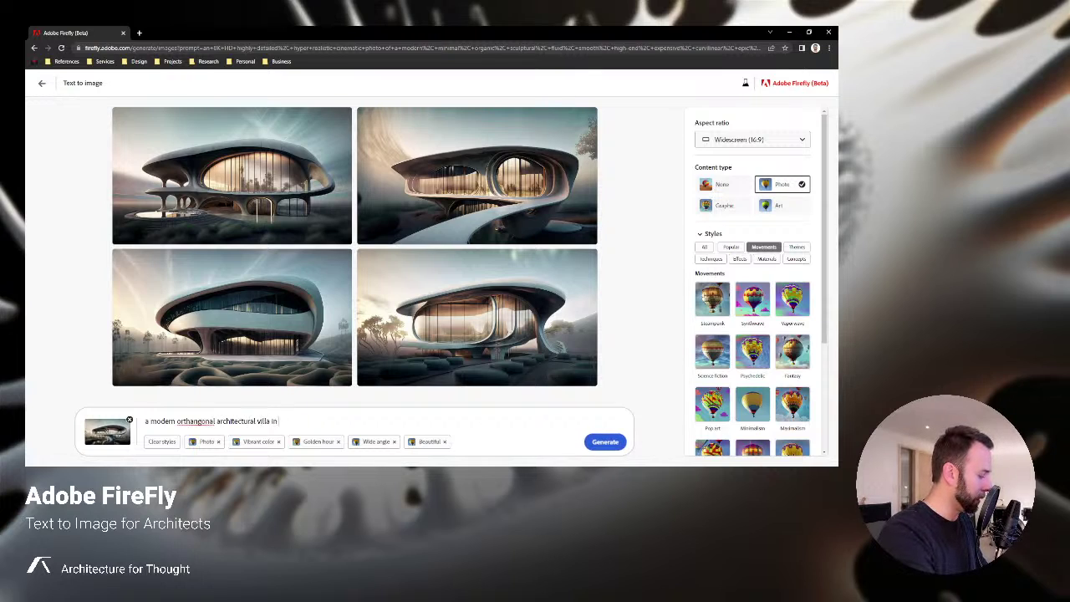
pyautogui.write(' santorini')
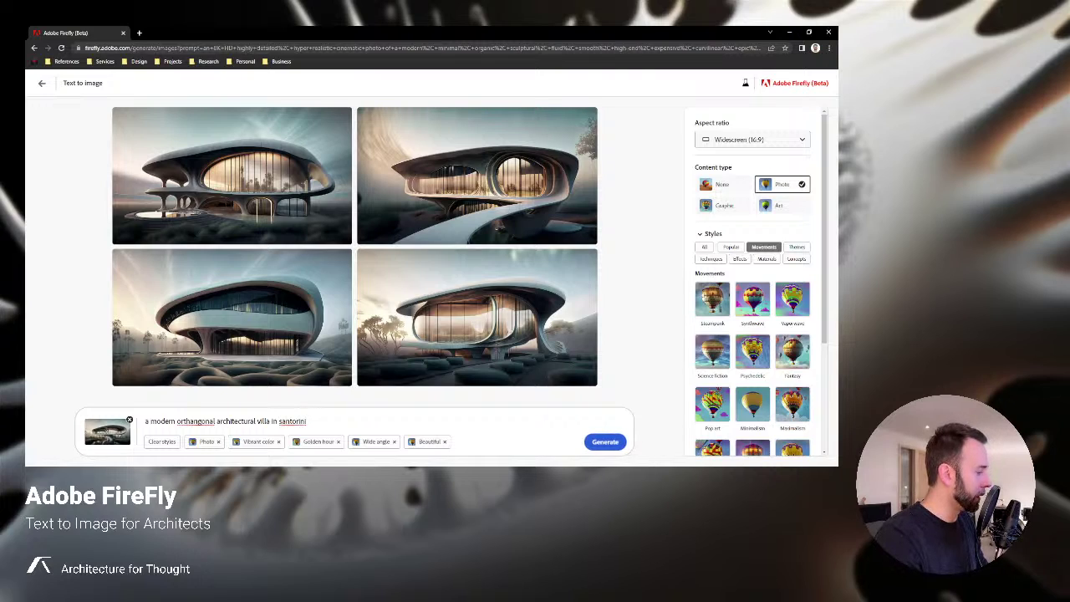
pyautogui.doubleClick(194, 421)
pyautogui.write('orthogonal')
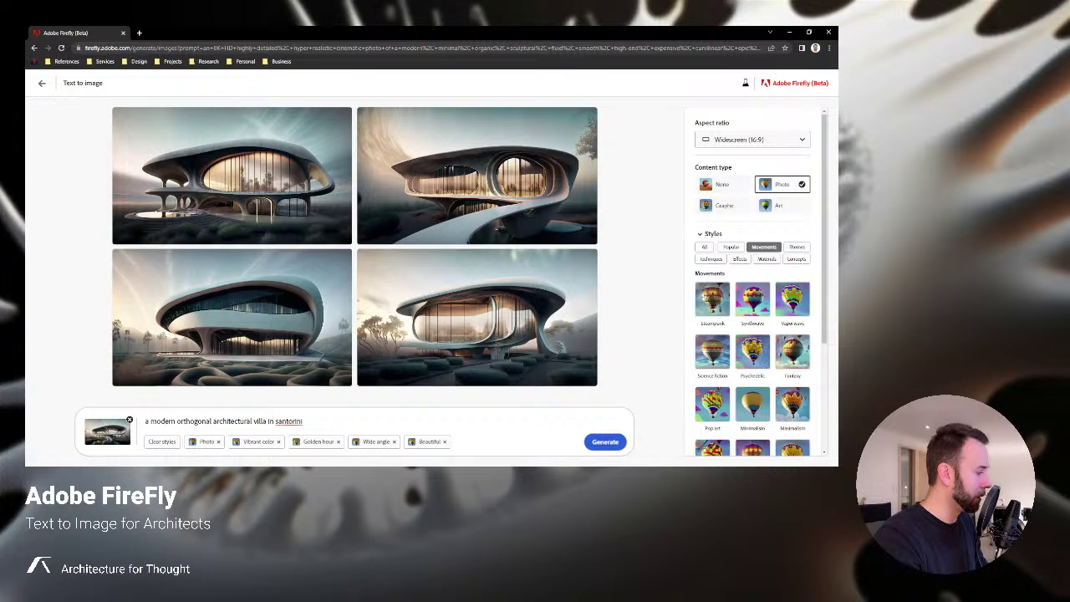
pyautogui.doubleClick(288, 420)
pyautogui.write('Santorini')
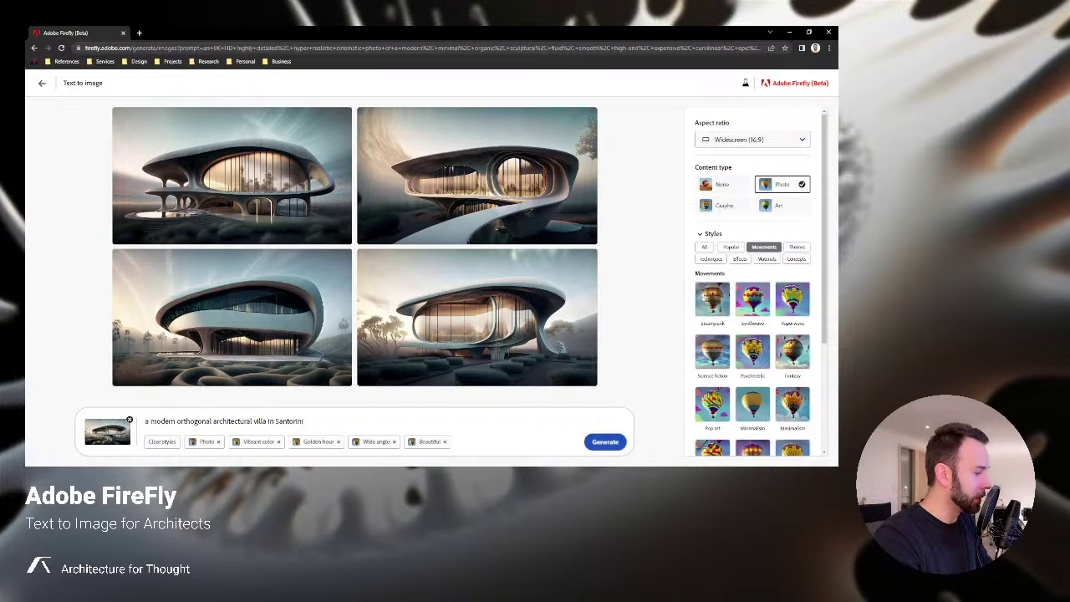
pyautogui.press('Return')
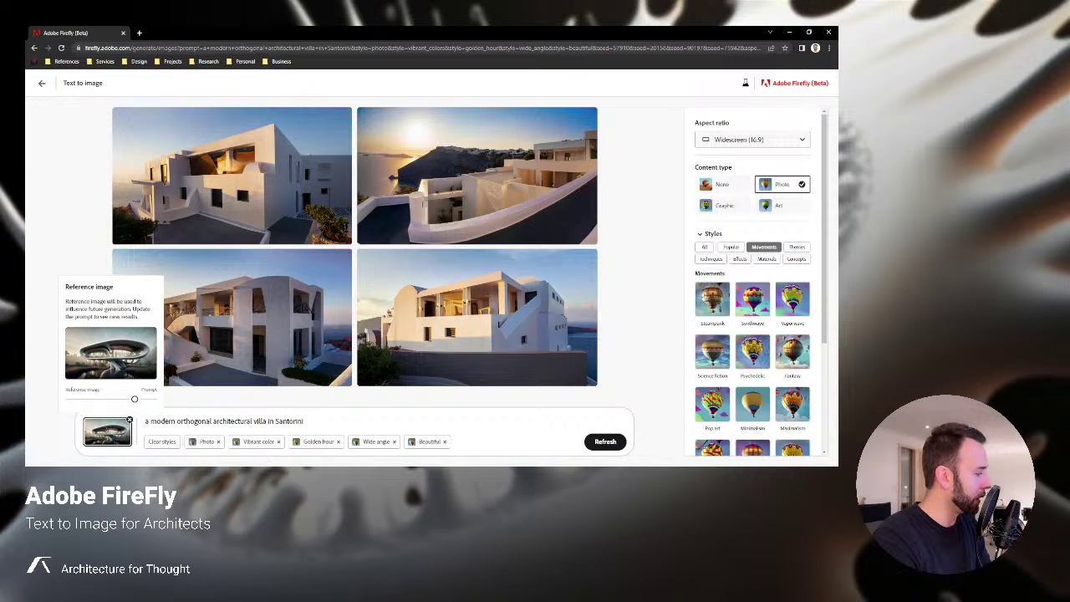
# Shift the Reference image/Prompt slider toward Reference image to regenerate curved villas over water
pyautogui.moveTo(133, 398); pyautogui.dragTo(99, 398)
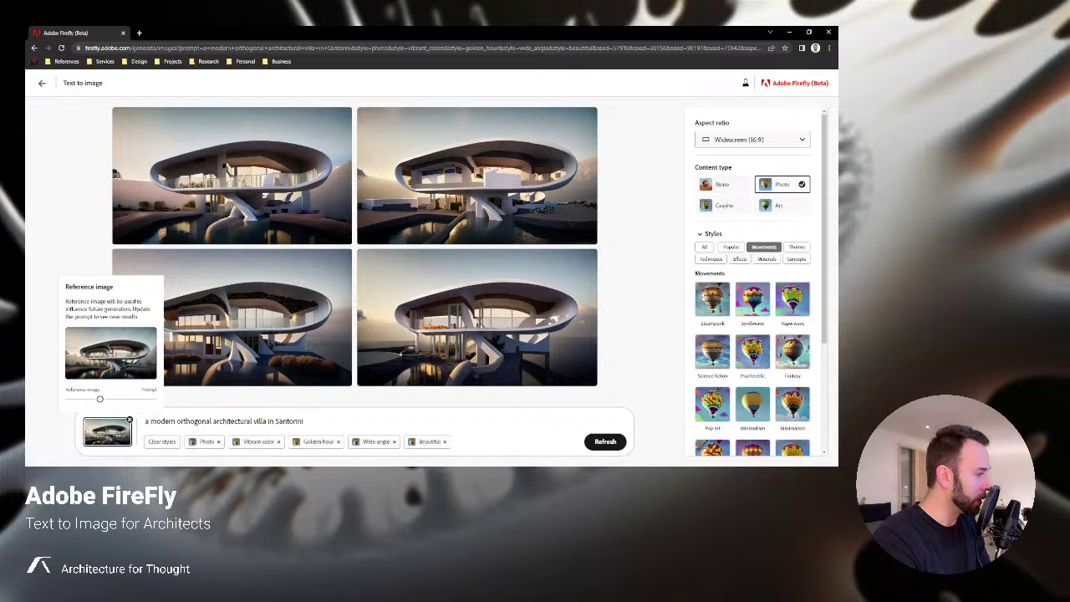
pyautogui.moveTo(476, 317)
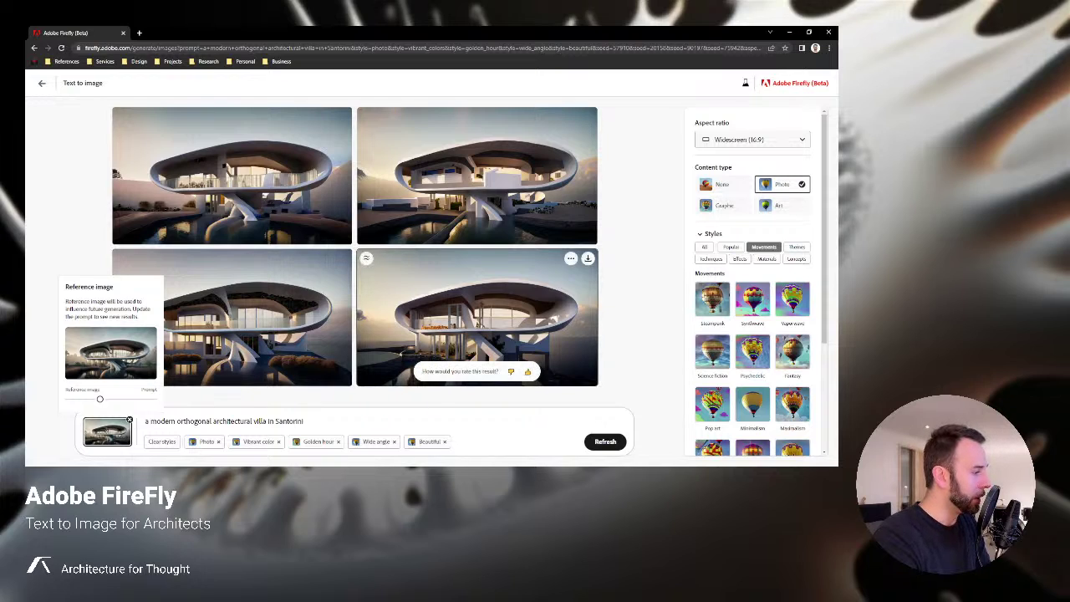